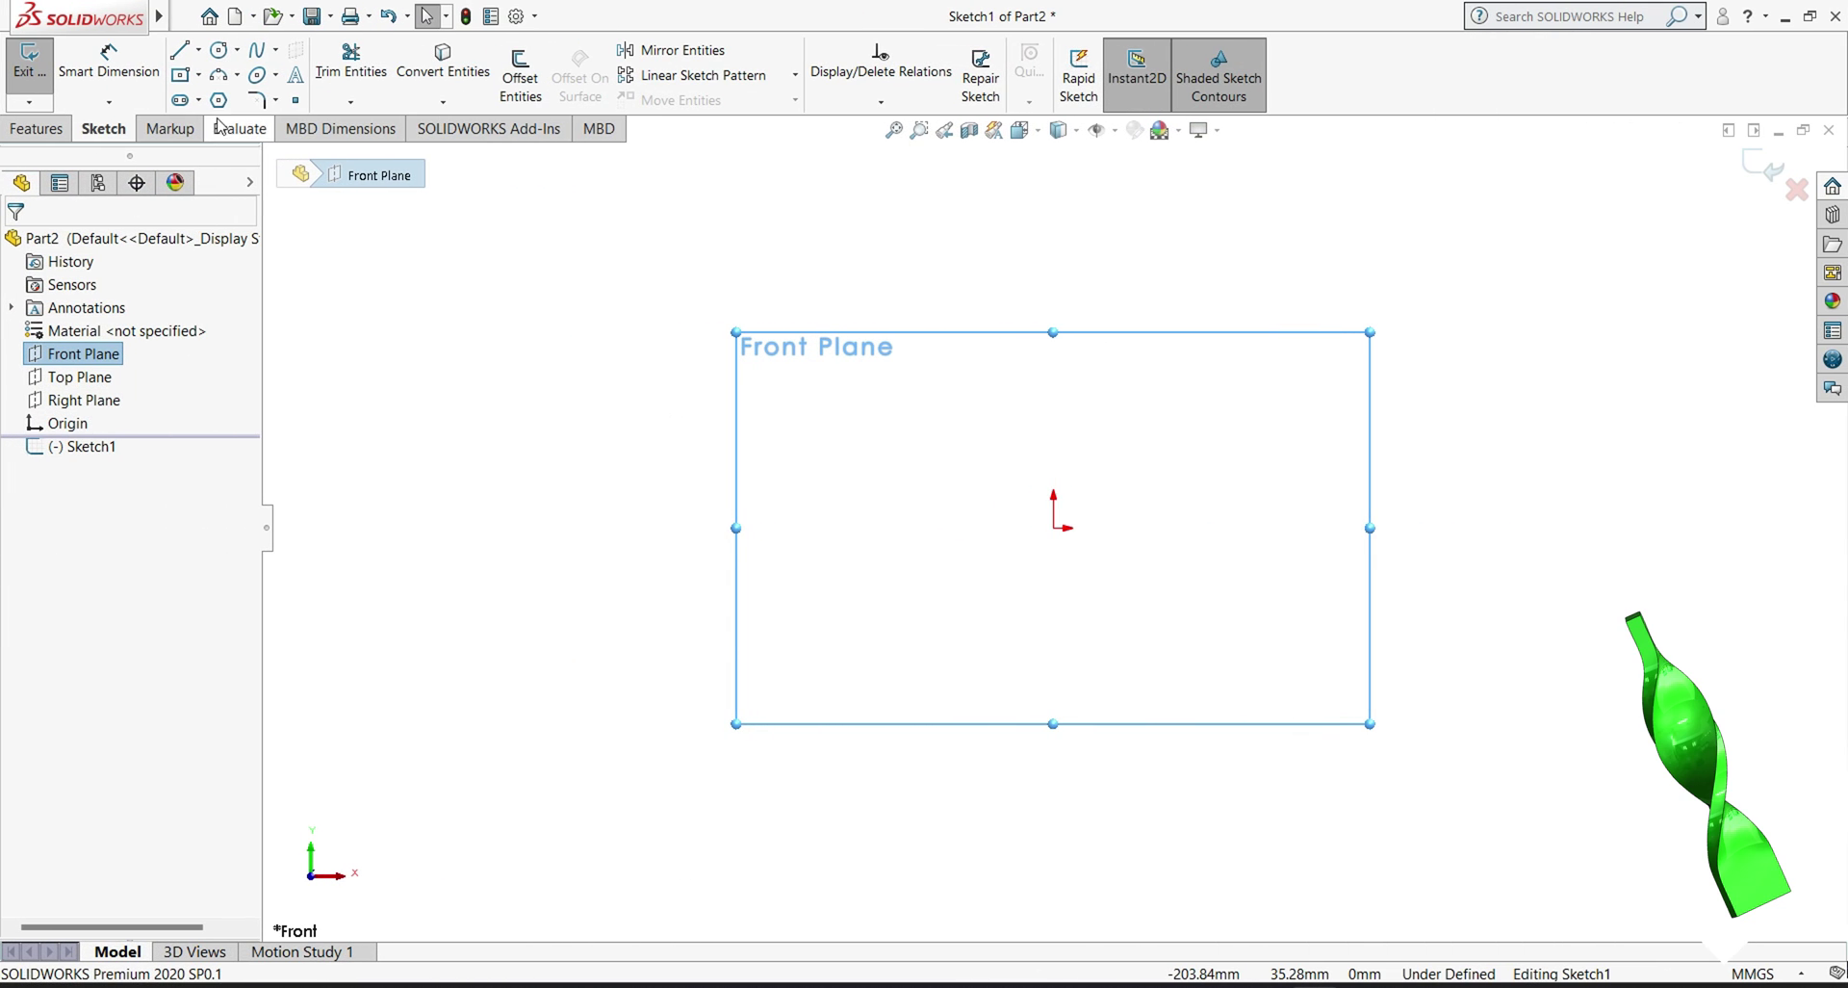
Step: Sketch a center rectangle on the origin of the Front Plane sketch, about 255 mm wide and 47 mm high
click(180, 74)
click(1054, 529)
click(1507, 611)
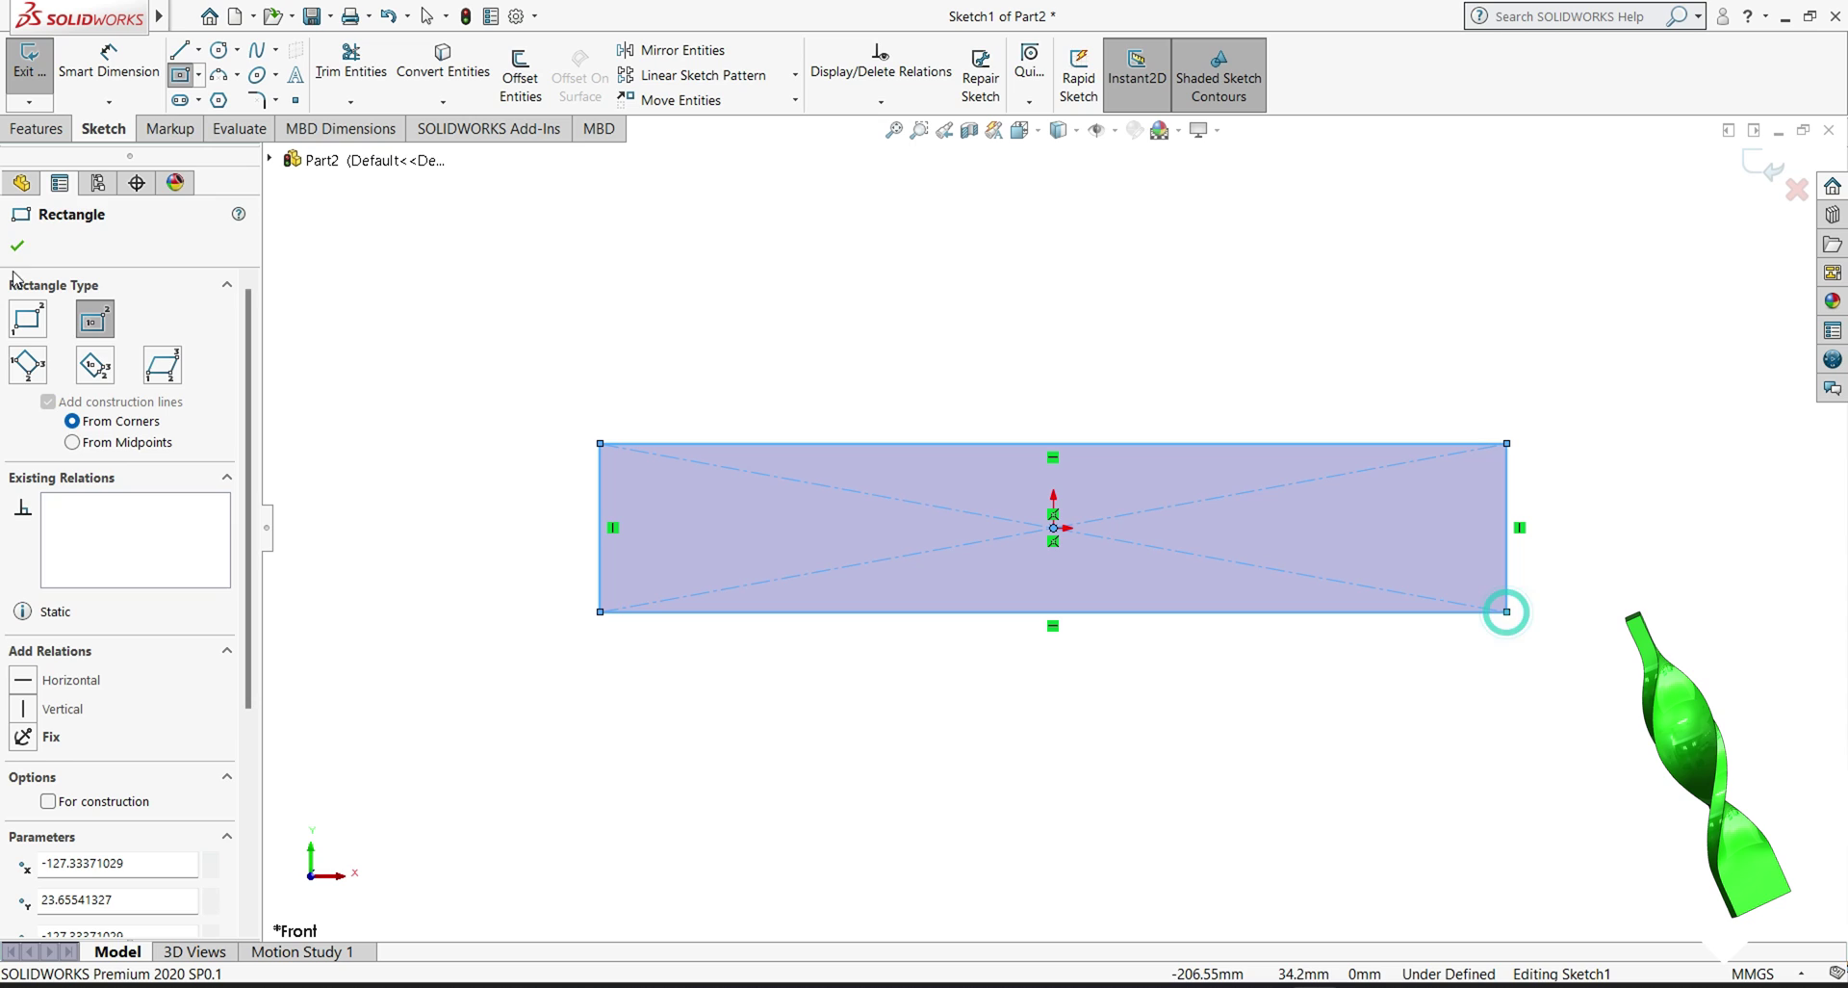
click(16, 246)
Step: Dimension the rectangle to 100 mm wide along its lower edge and 20 mm high along its left edge
click(109, 58)
click(759, 614)
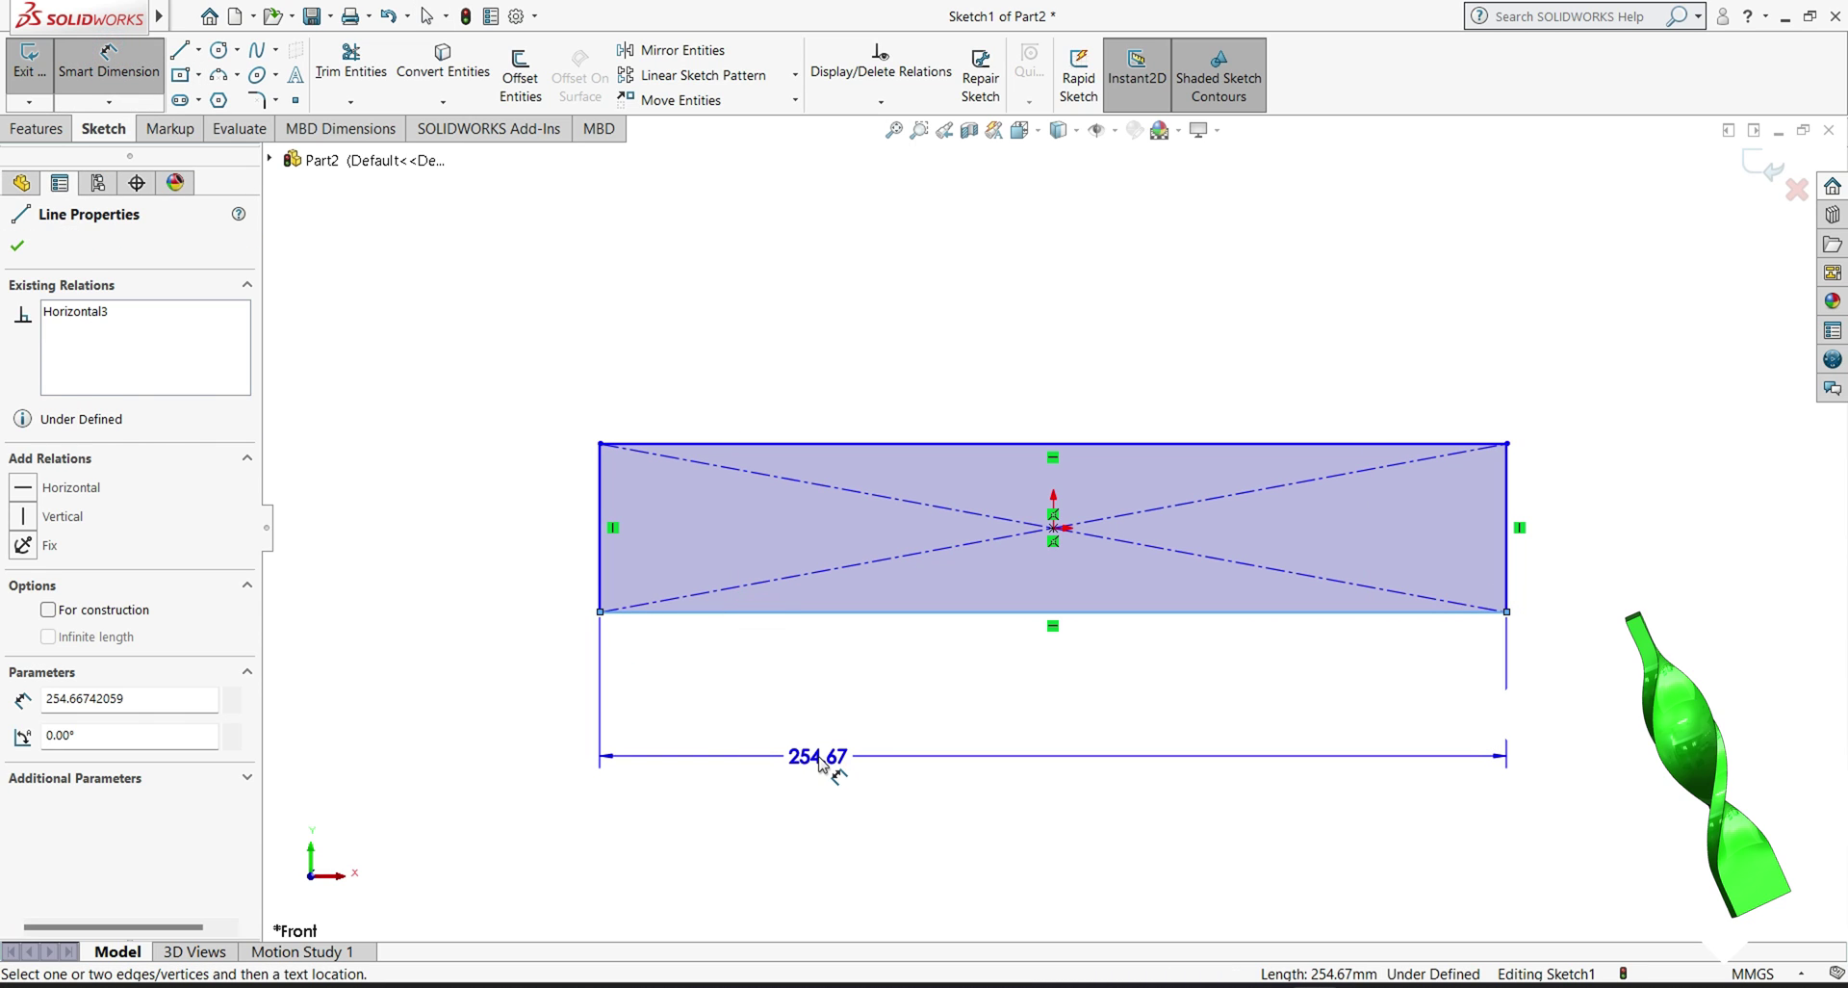
click(819, 763)
text(100)
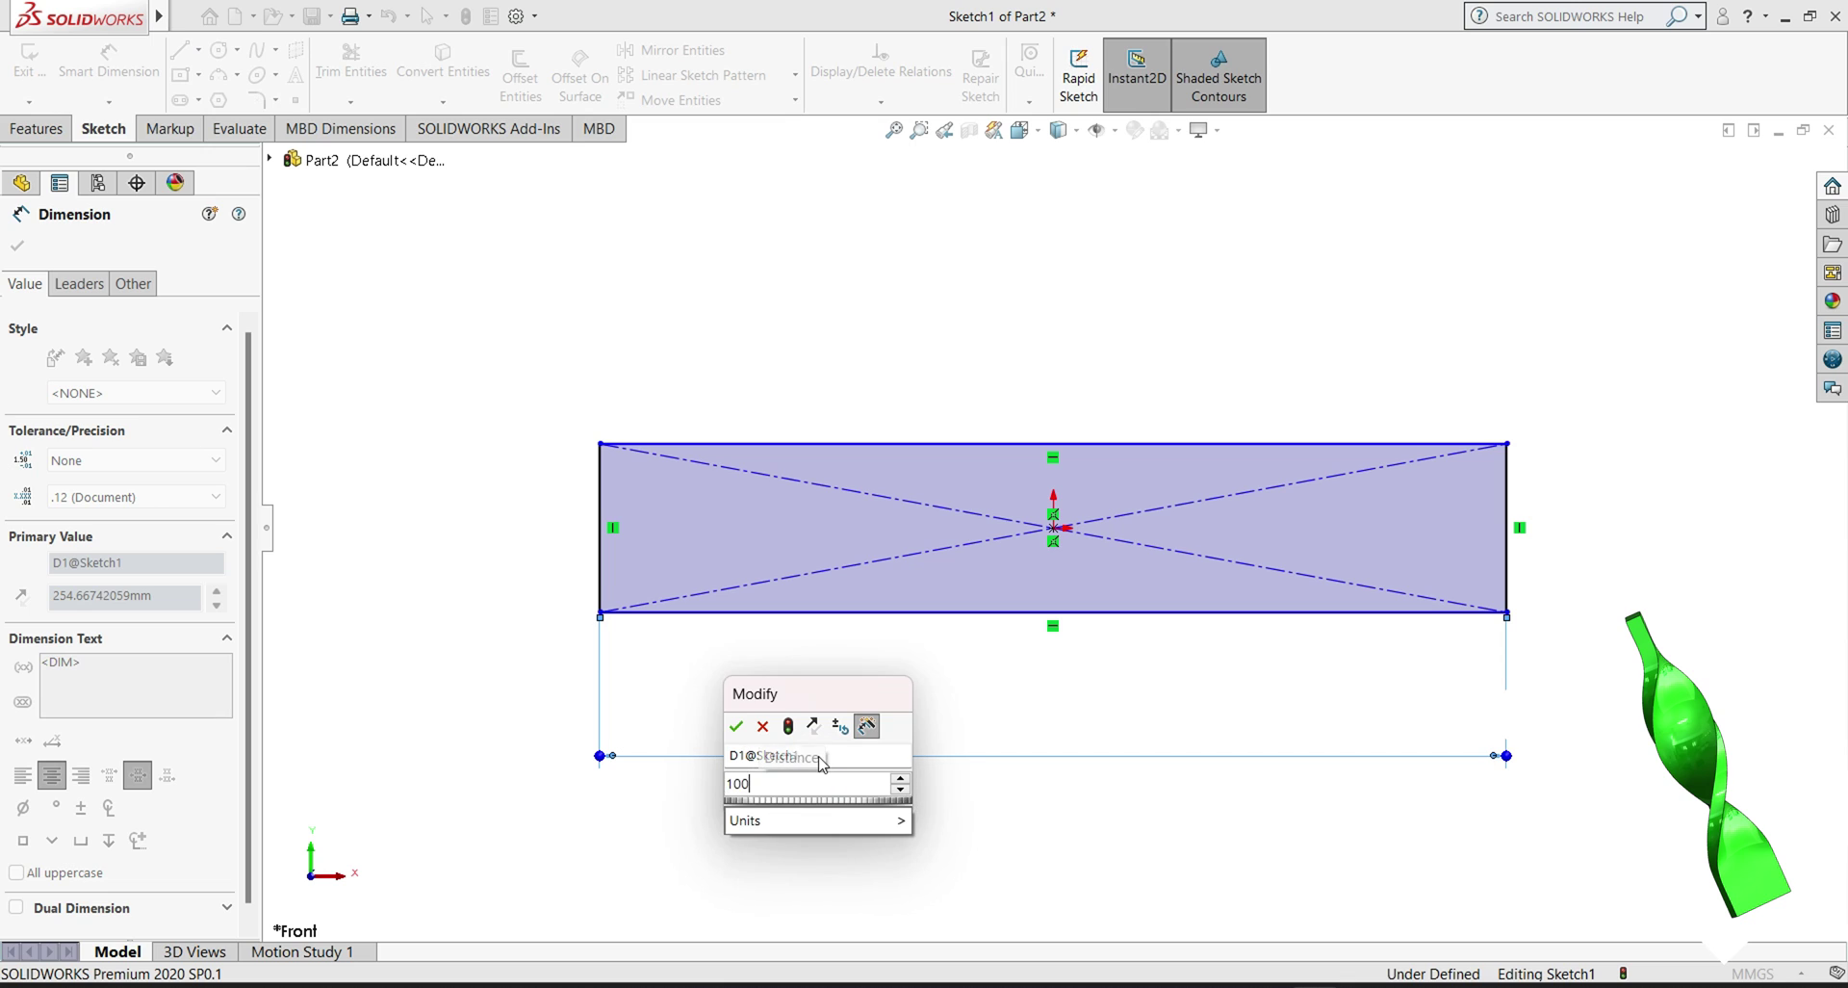
key(Return)
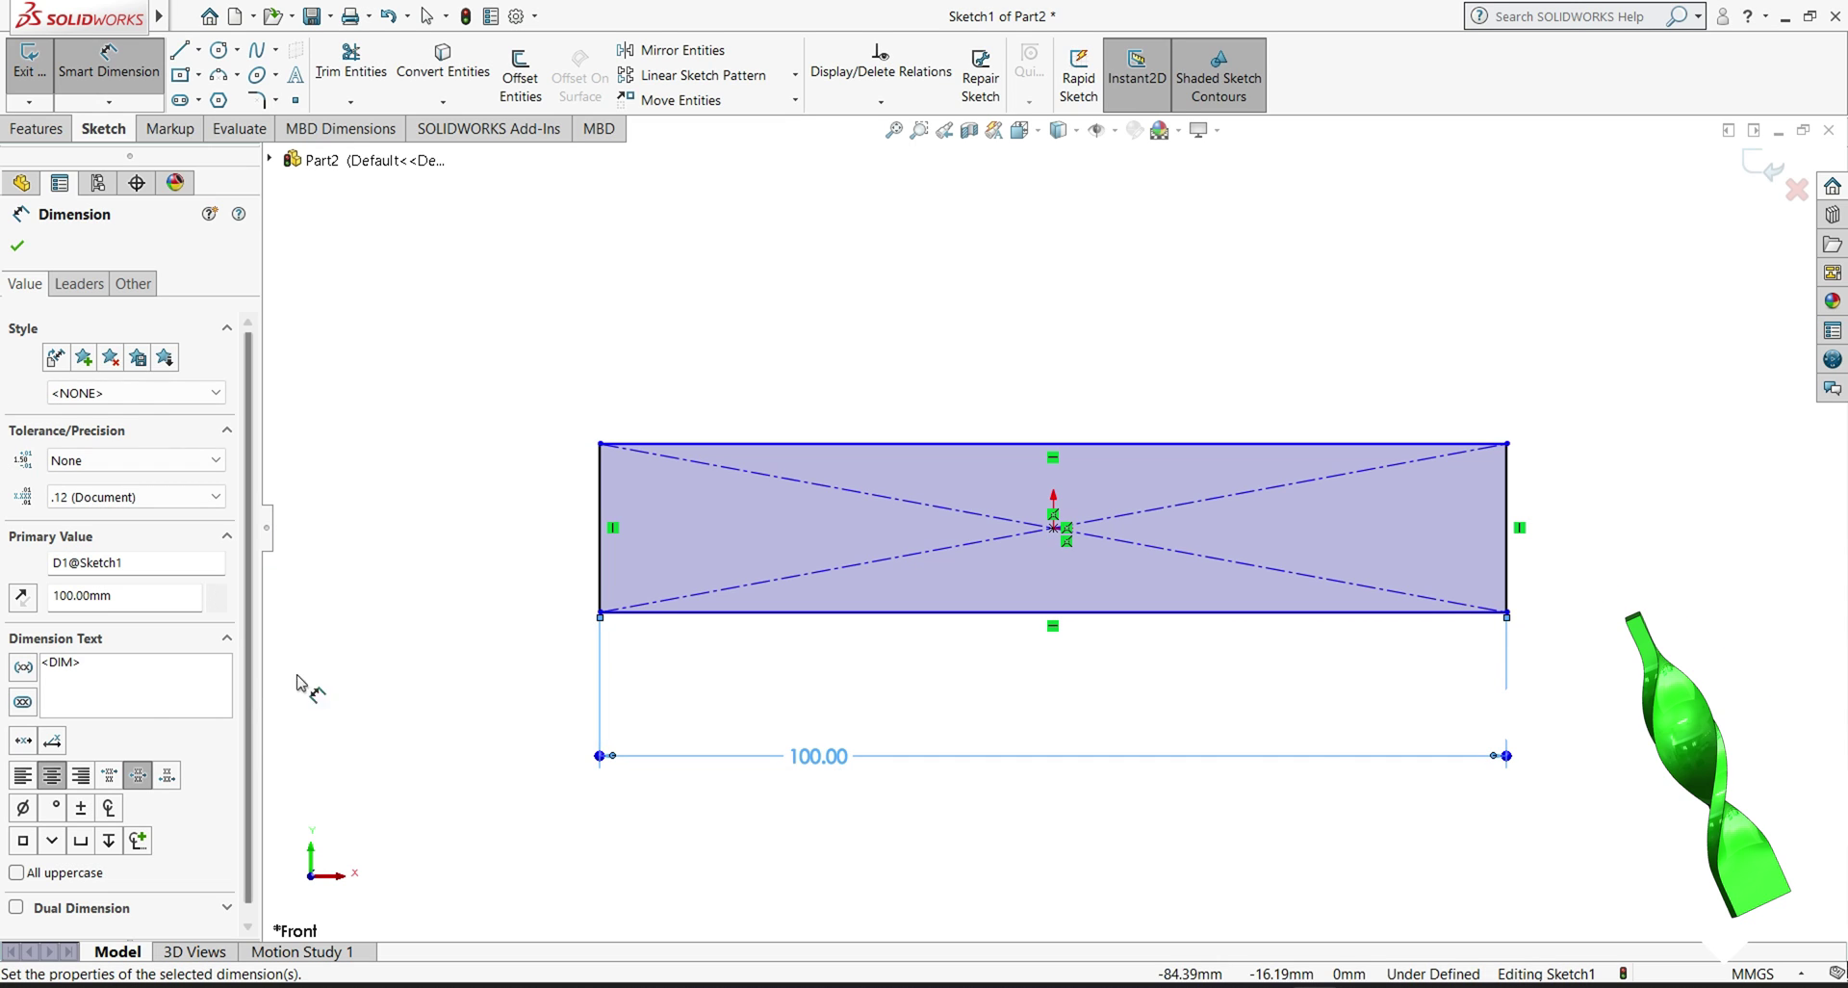
click(602, 574)
click(507, 564)
text(20)
key(Return)
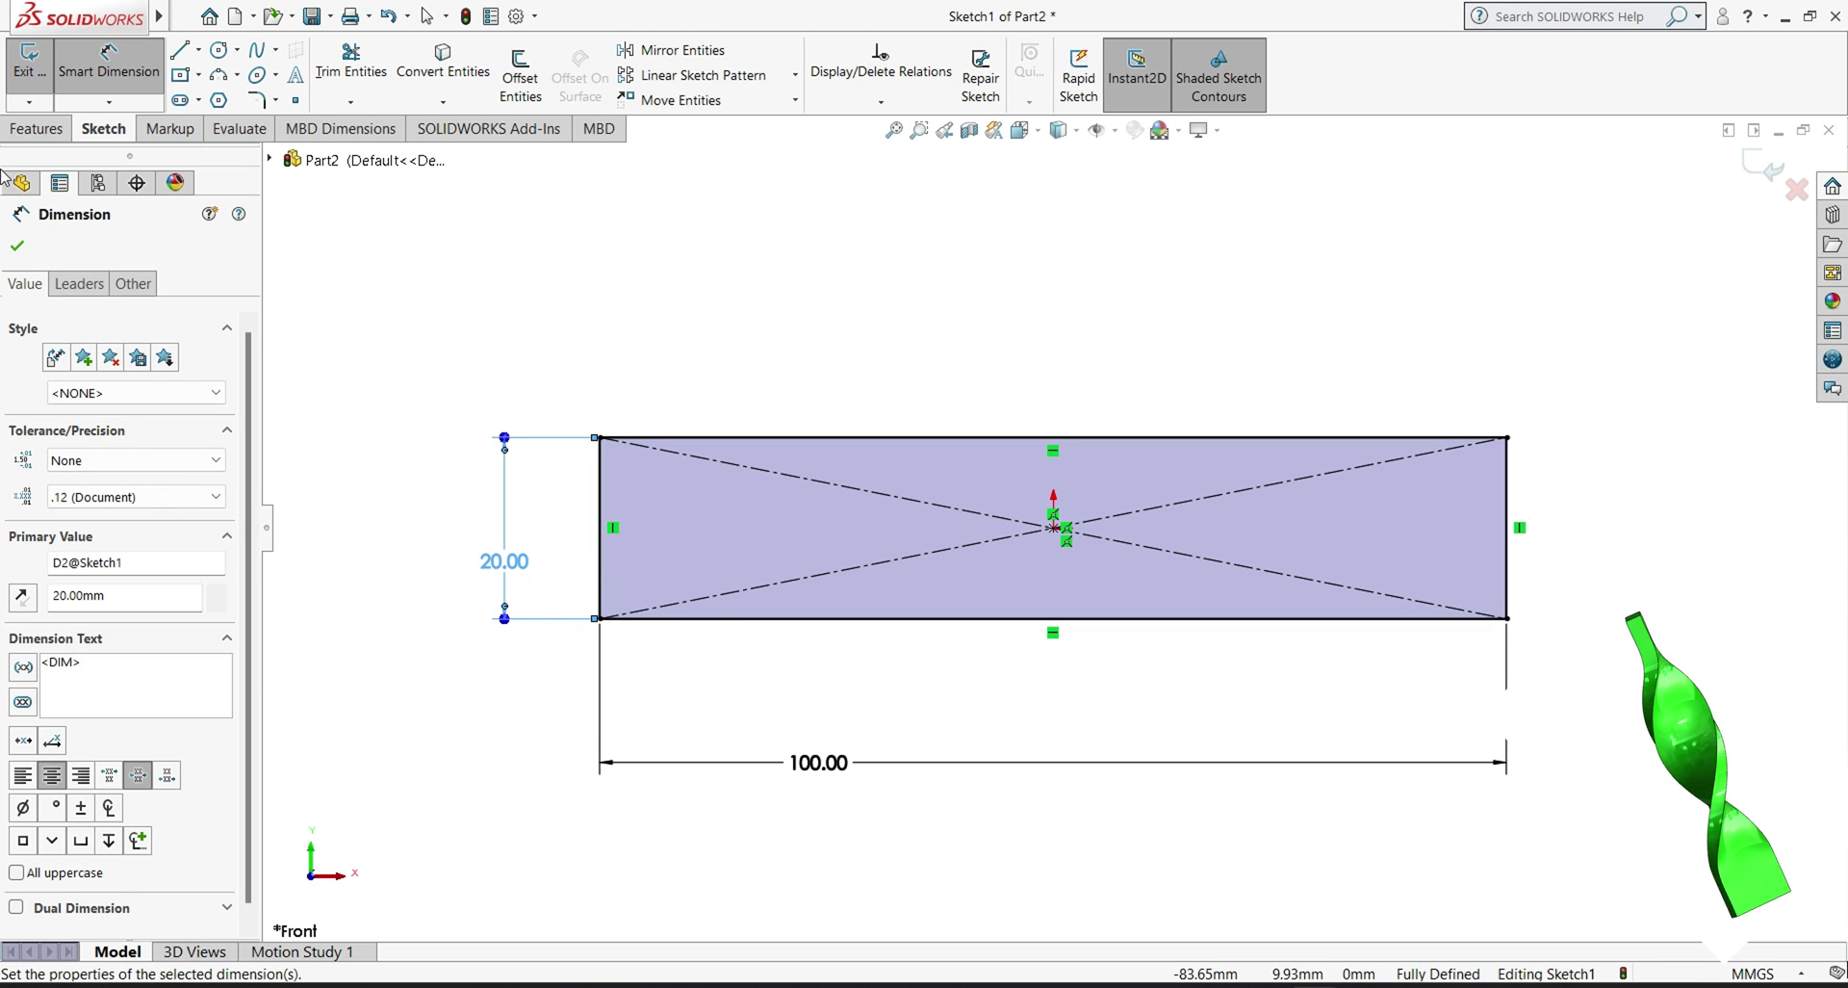
click(19, 247)
Step: Extrude the rectangle sketch as a blind boss with a depth of 5 mm
click(36, 128)
click(40, 85)
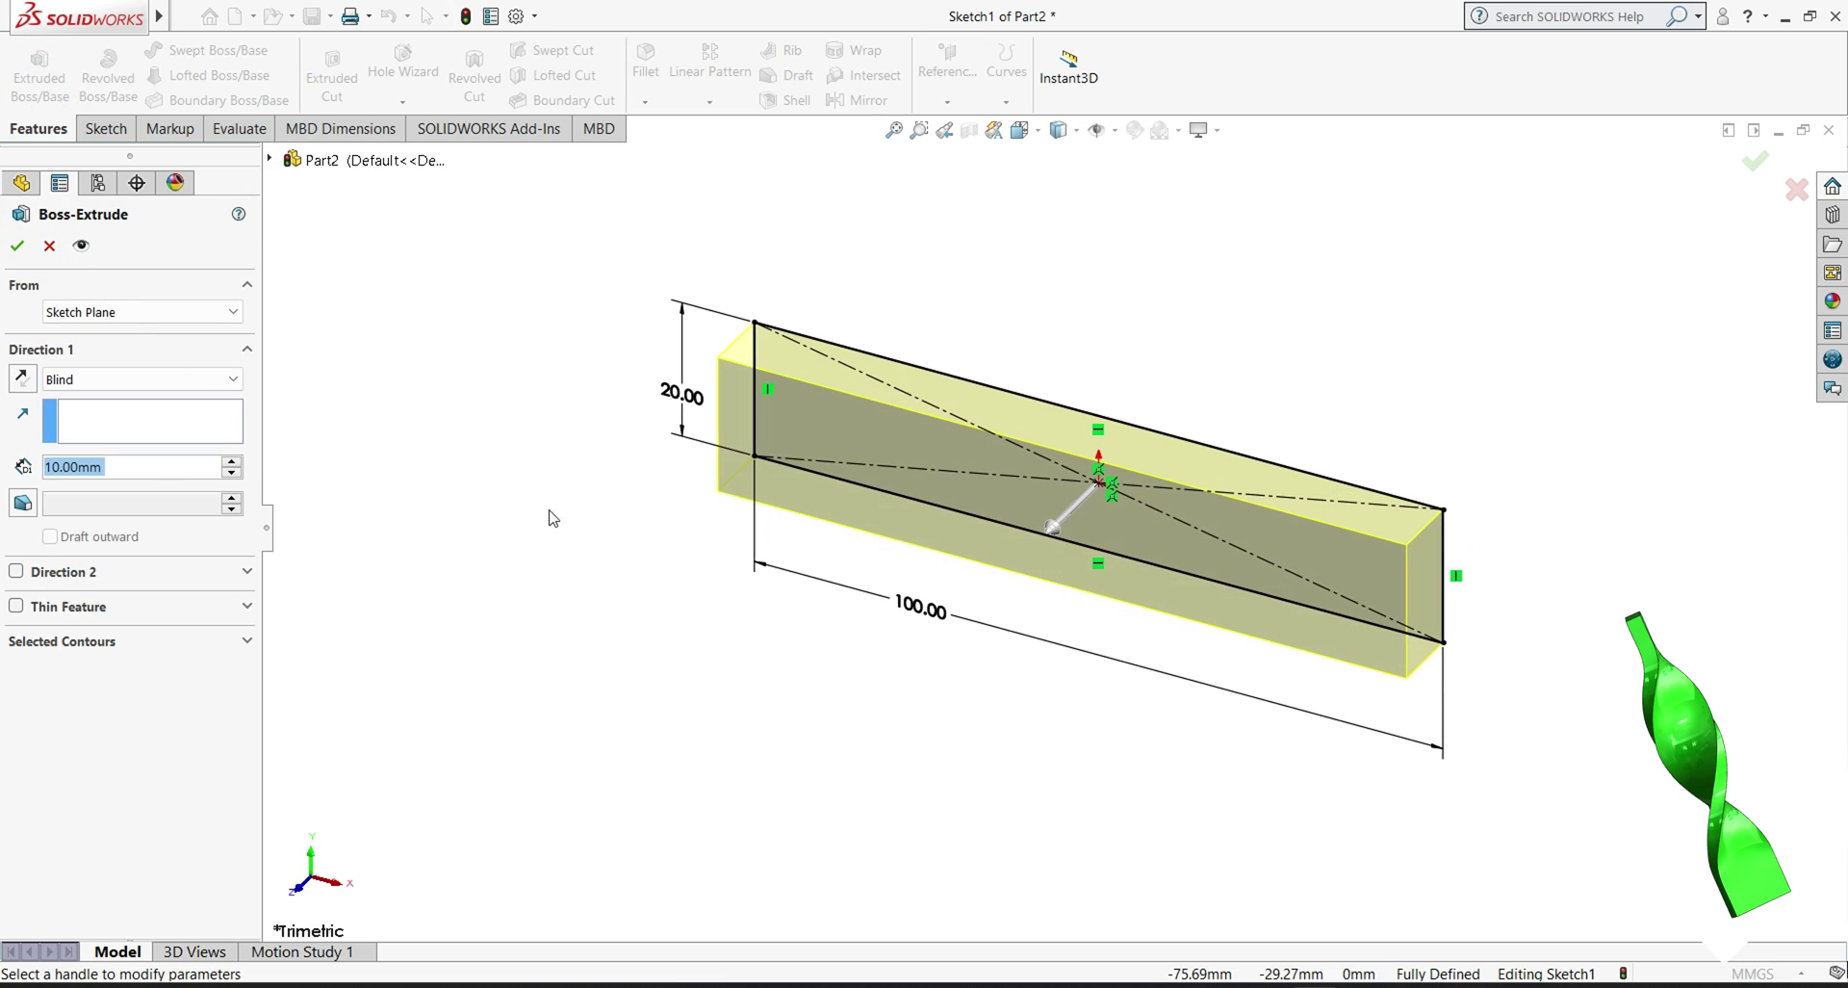
text(5)
key(Return)
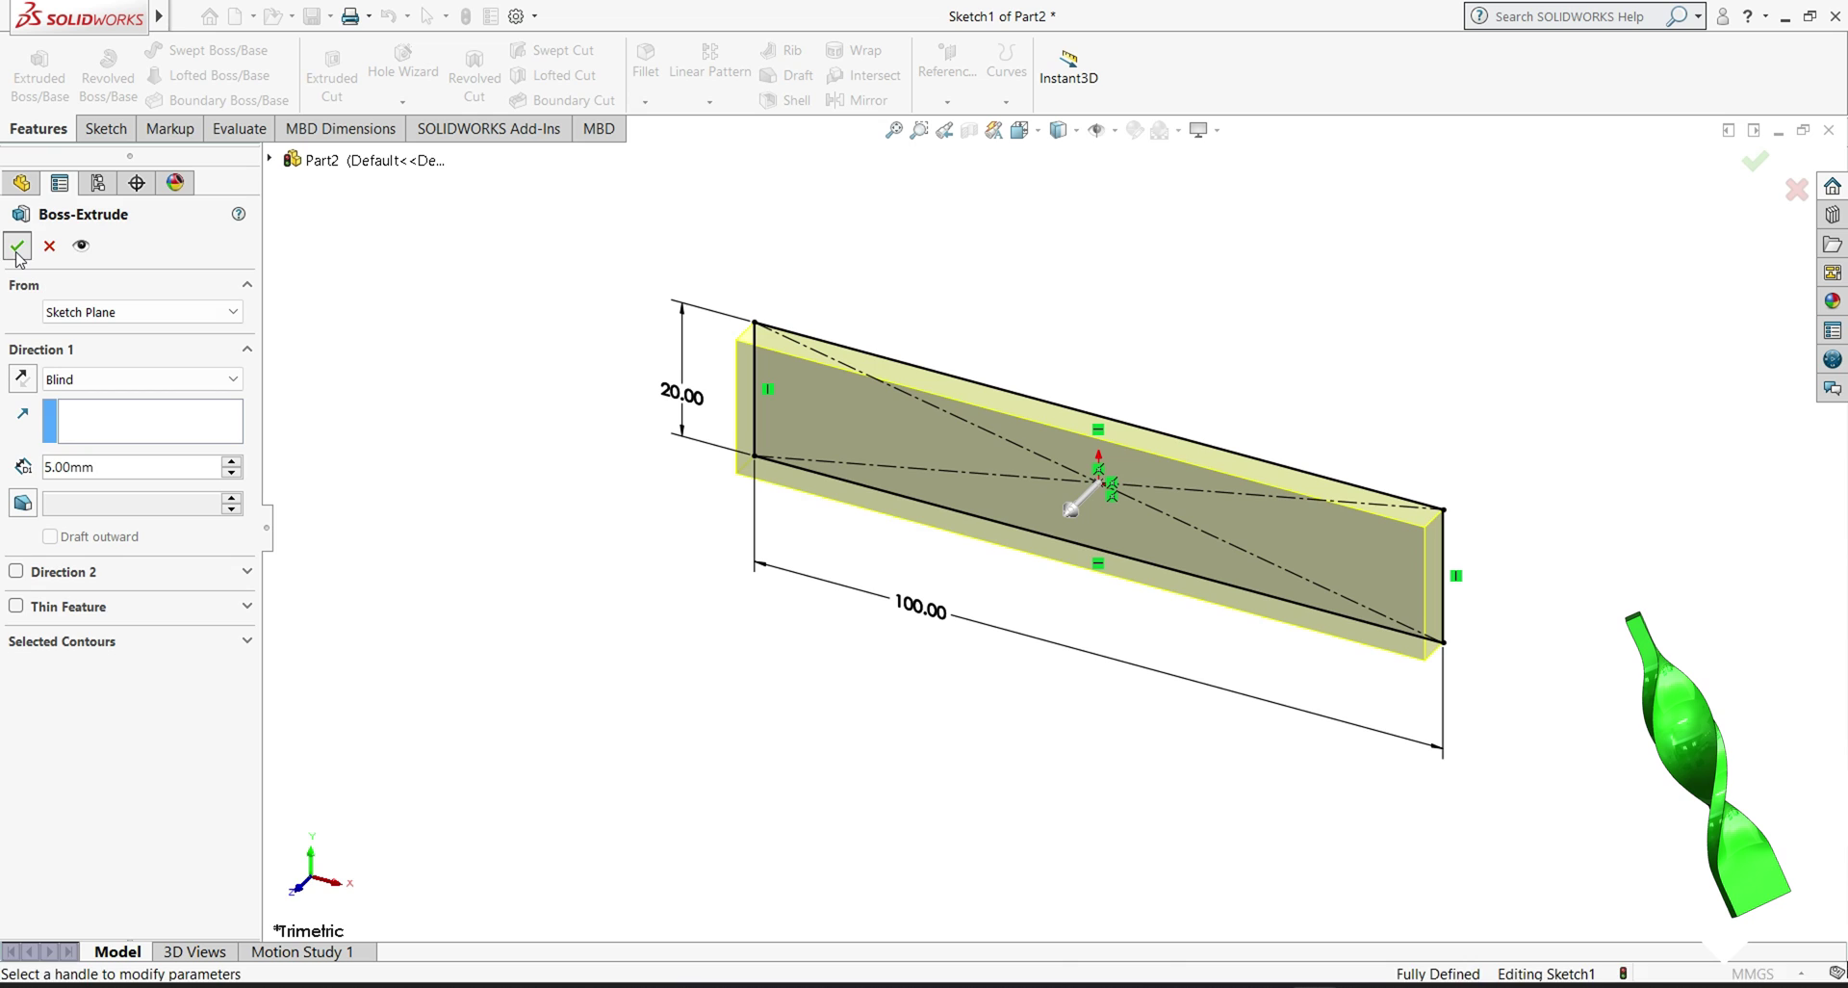
click(18, 246)
Step: Apply a green color appearance to the extruded bar using a swatch from the standard palette
middle_drag(661, 619, 636, 434)
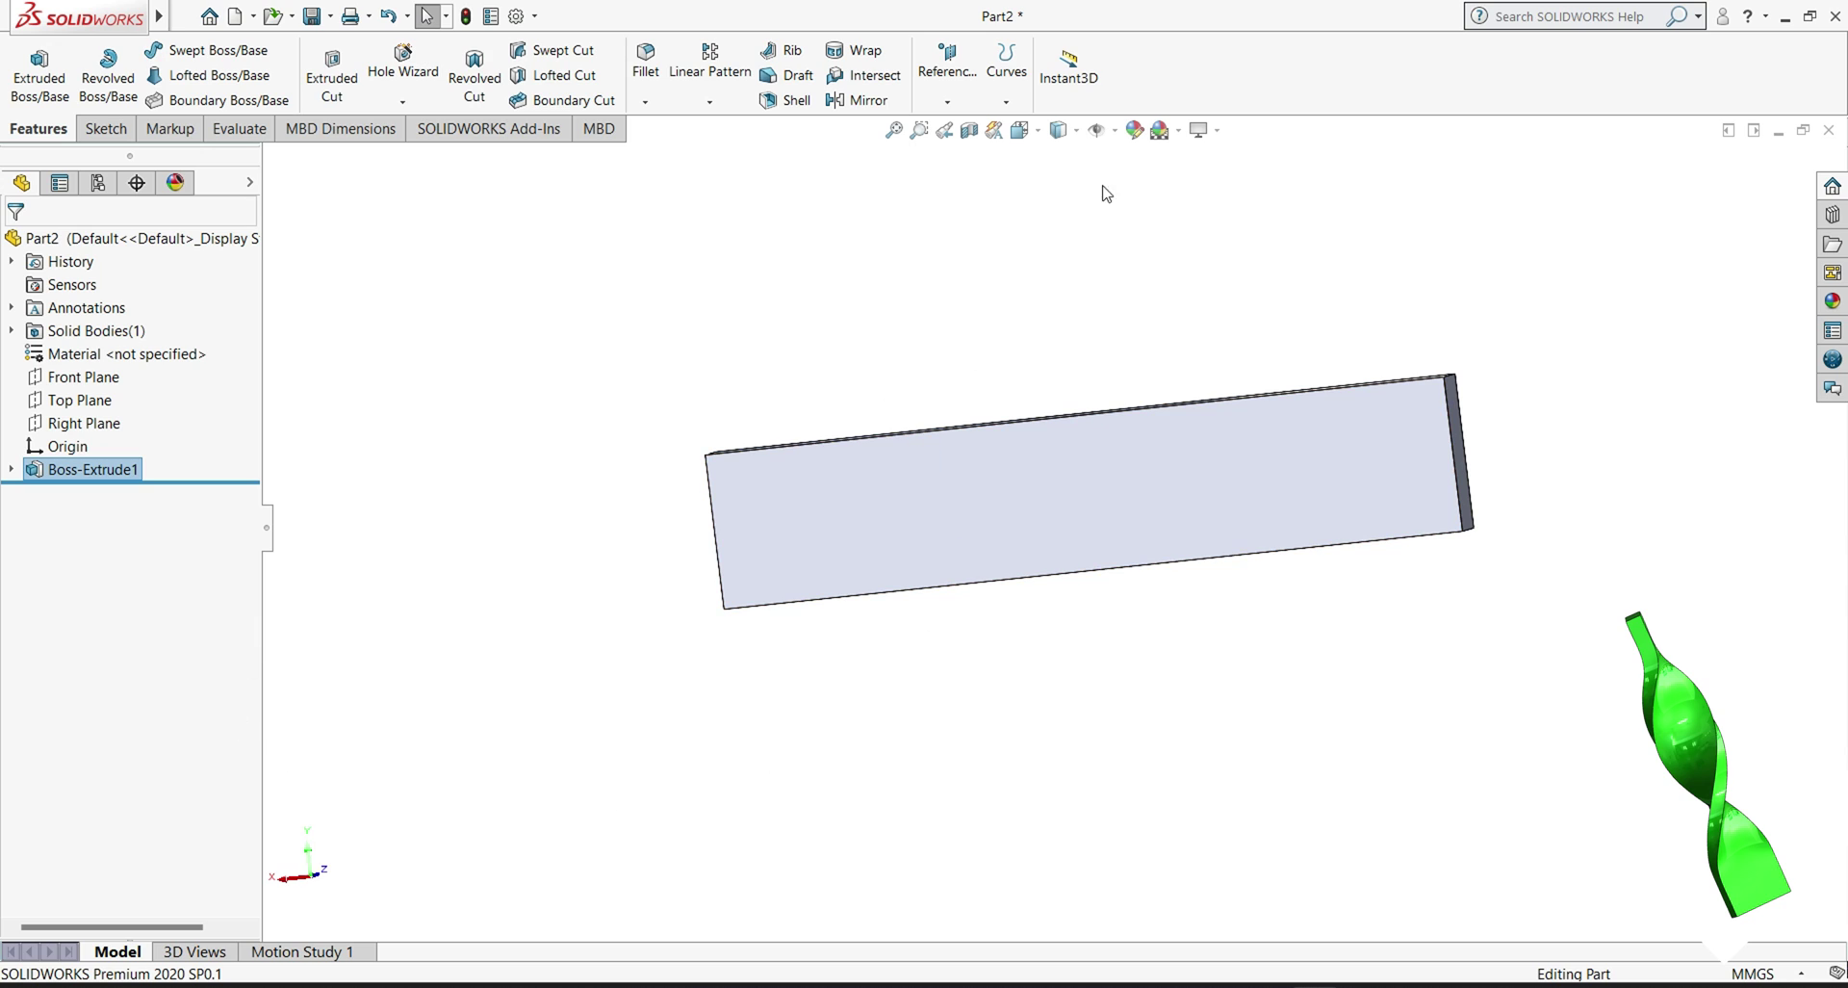
click(1134, 132)
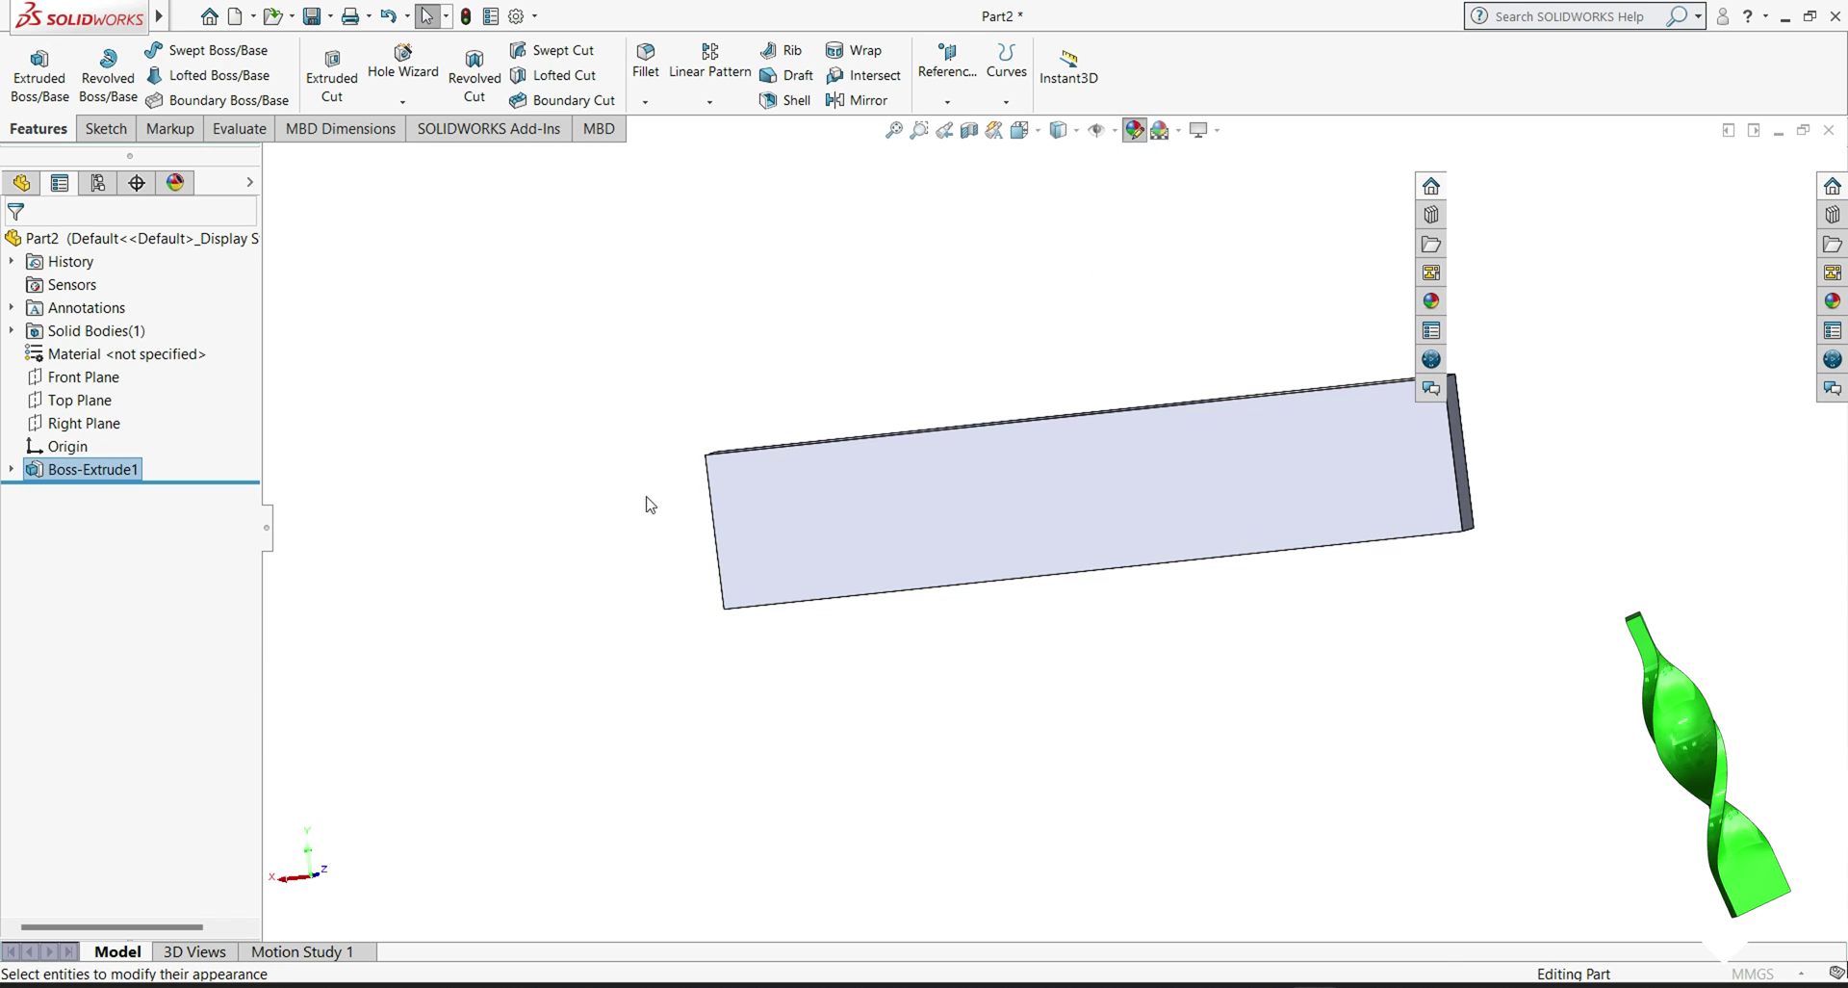
click(93, 824)
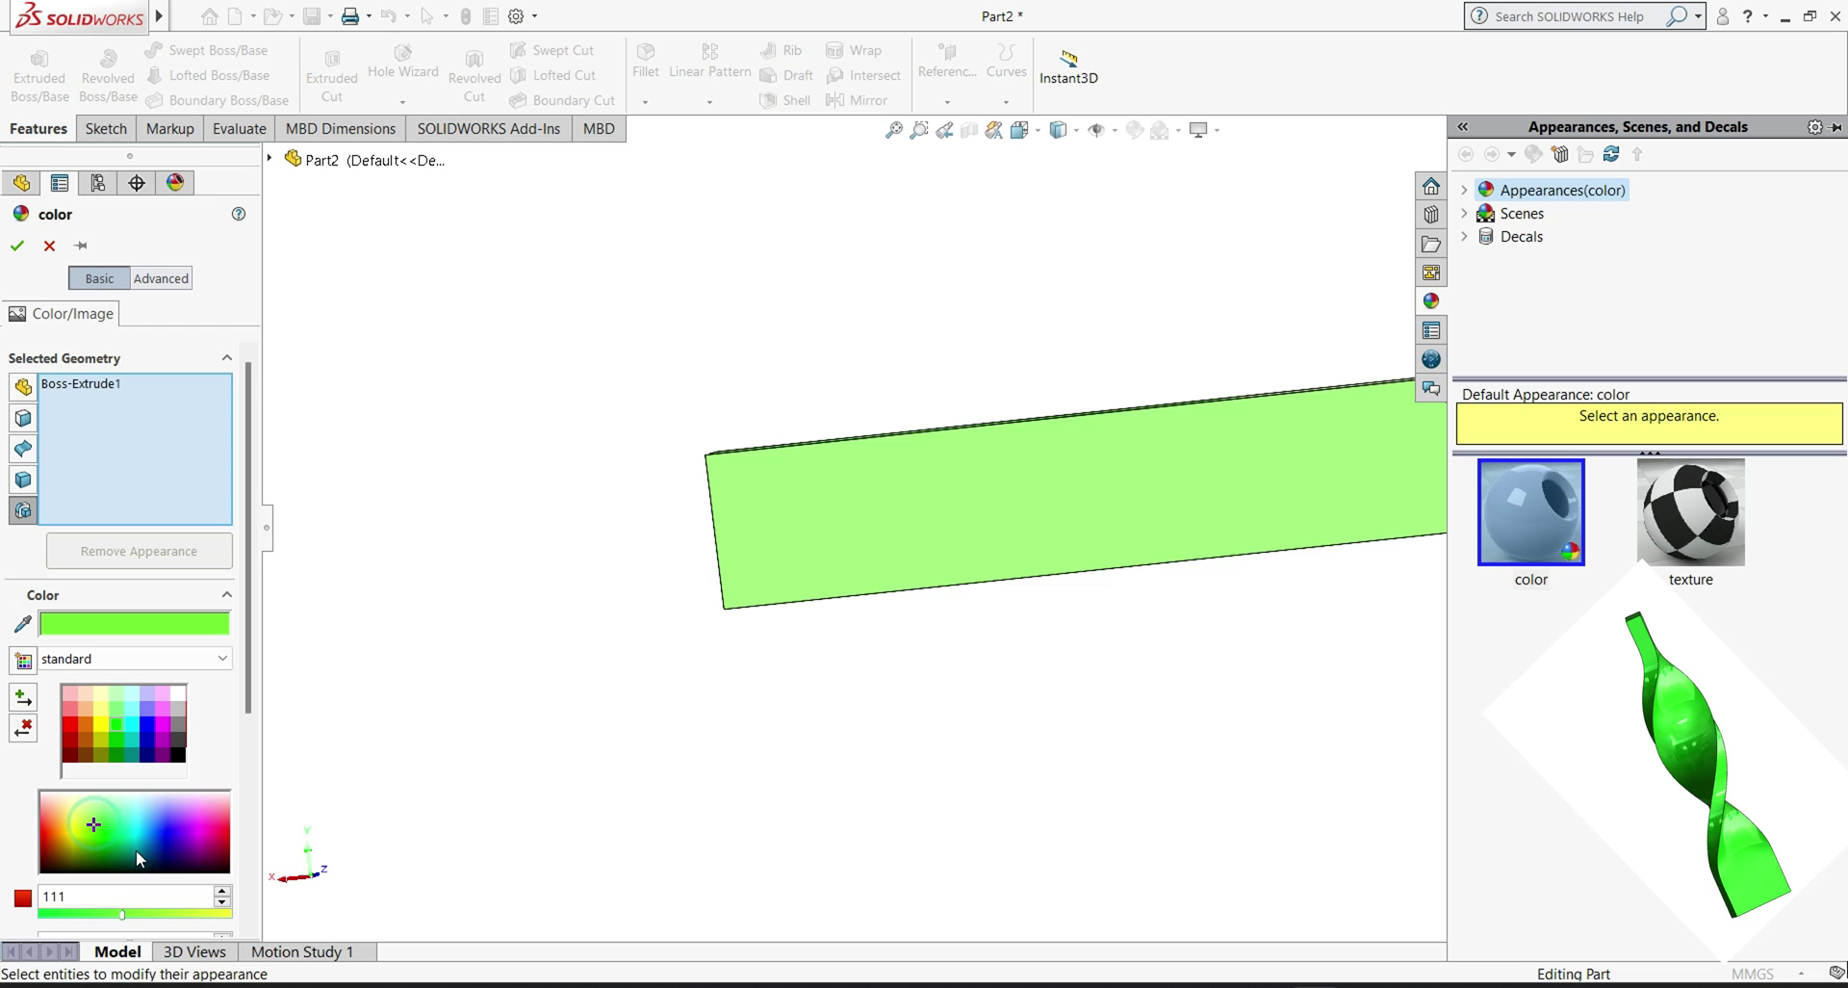
drag(90, 841, 88, 859)
click(115, 733)
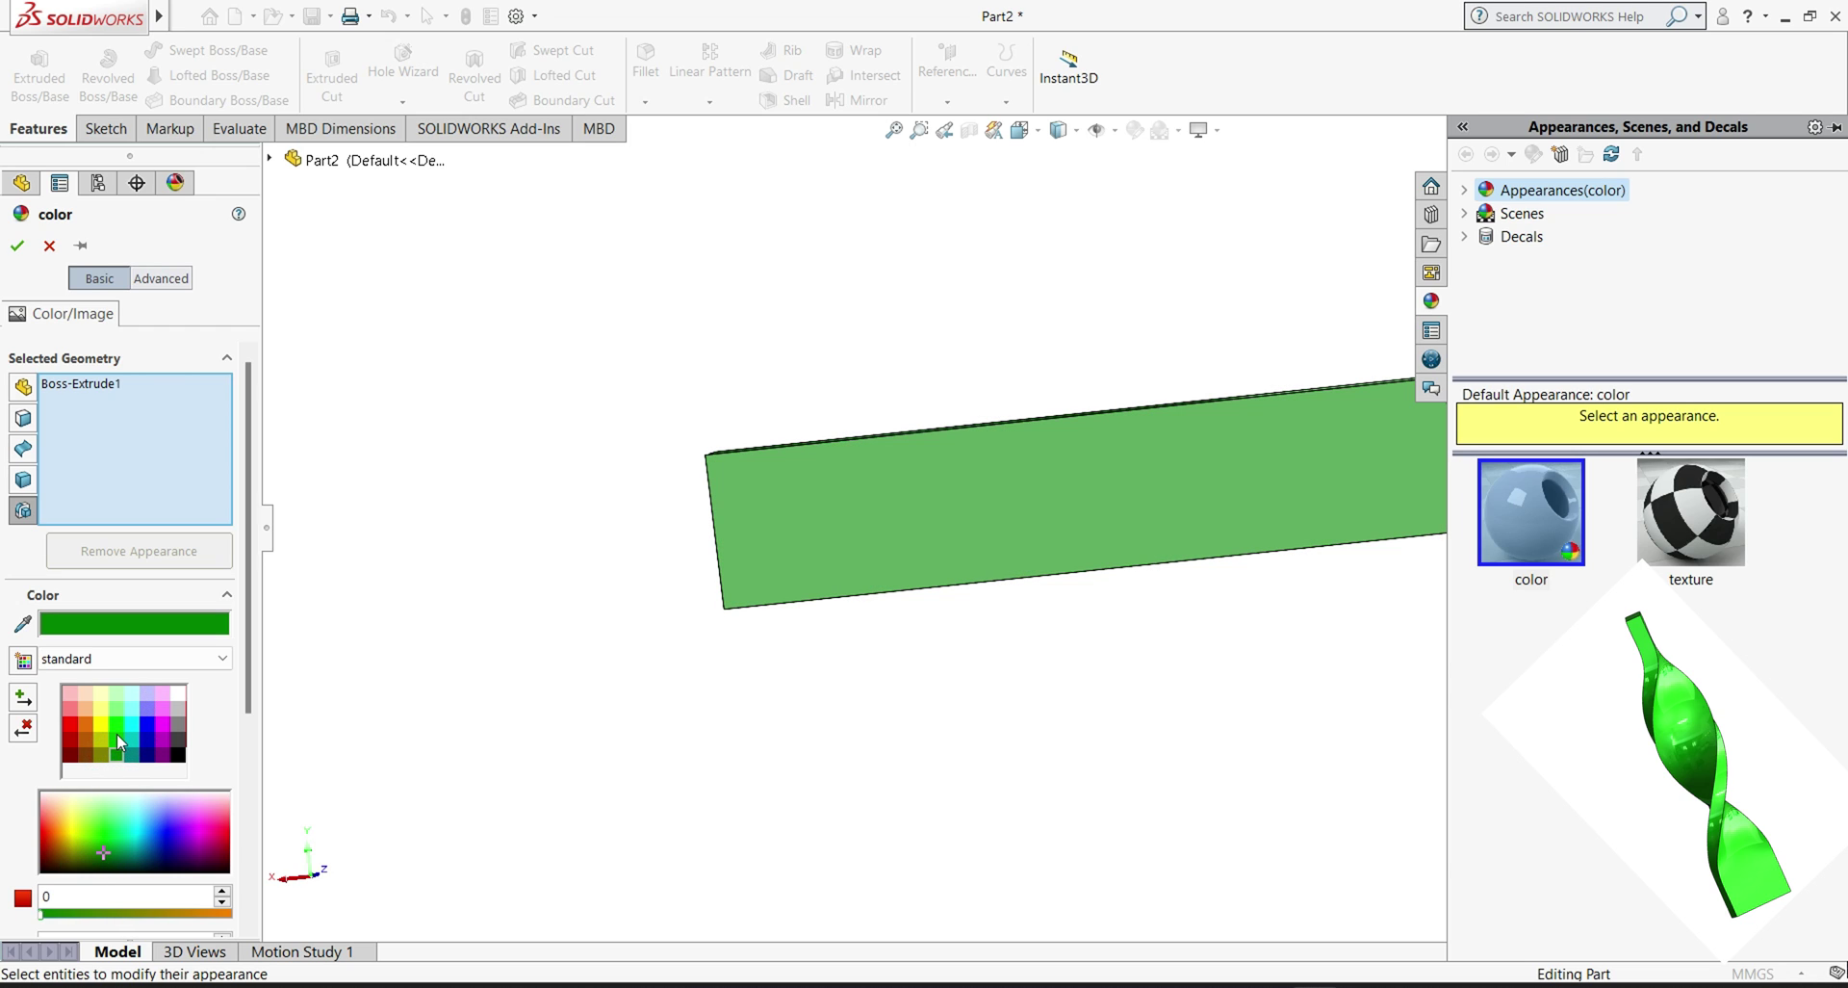
middle_drag(428, 753, 441, 547)
click(17, 245)
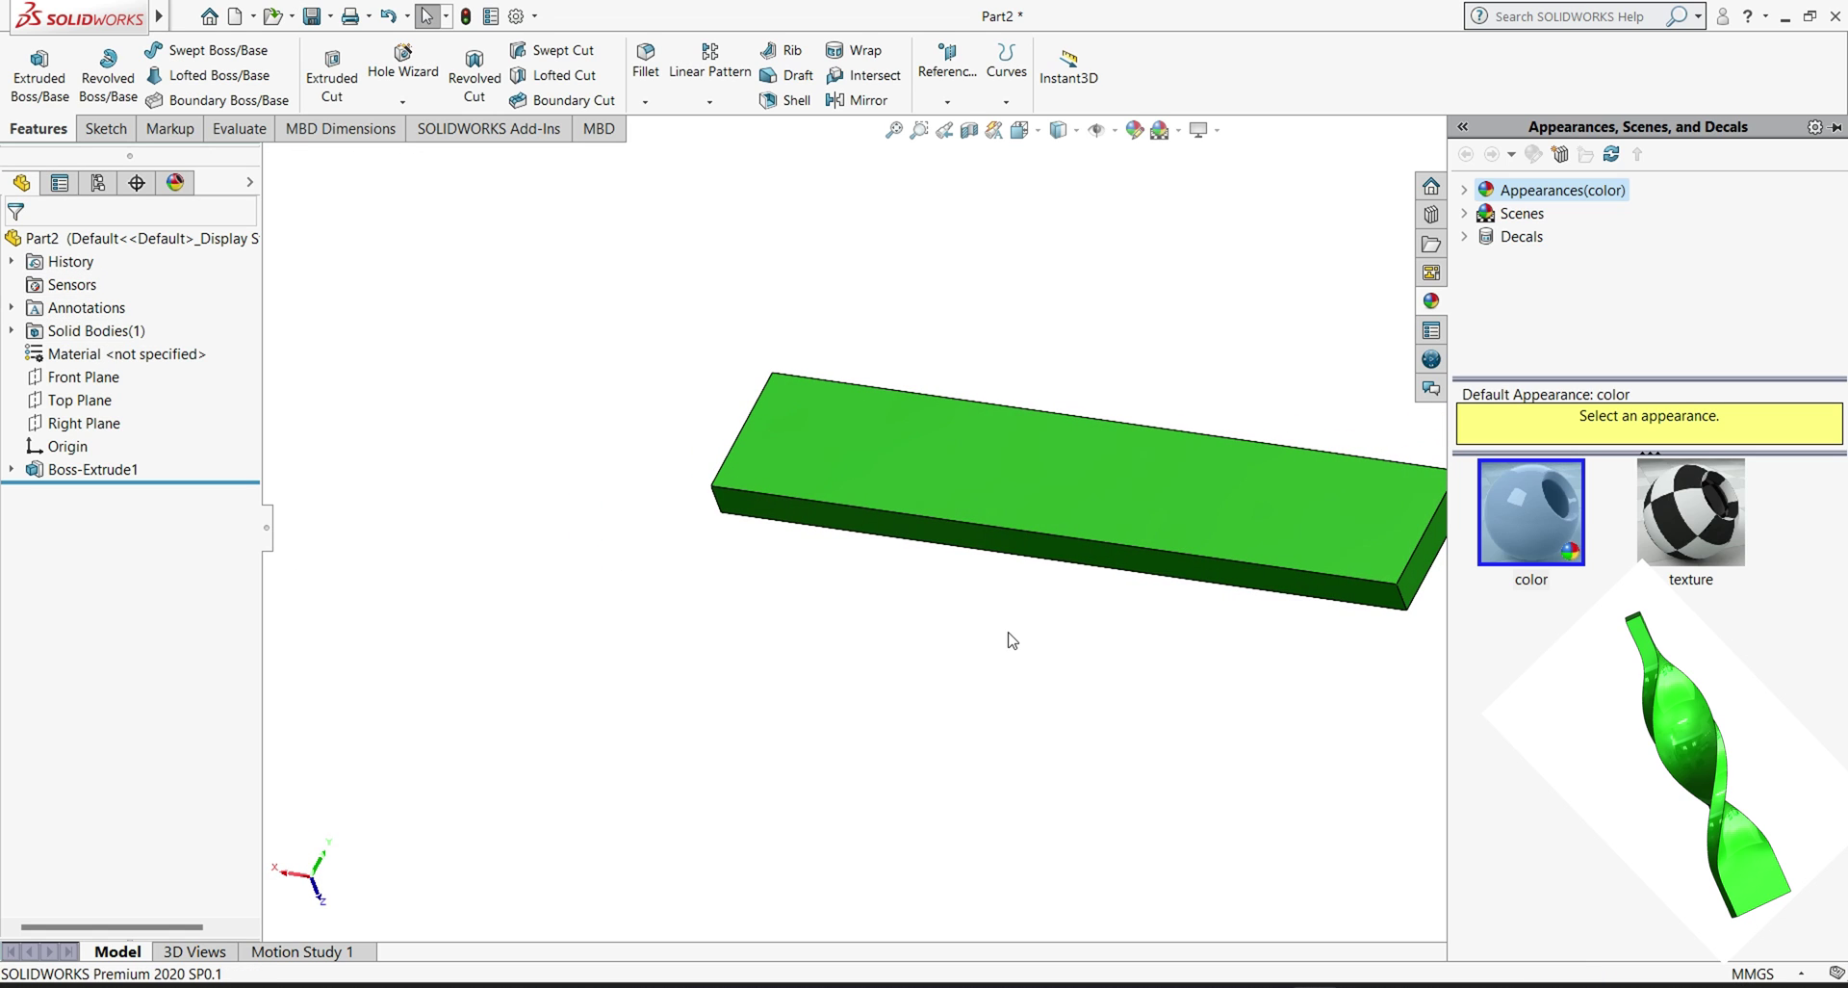
click(994, 685)
Step: Start a Flex feature of the Twisting type and select the extruded bar as the body to flex
middle_drag(269, 376, 822, 525)
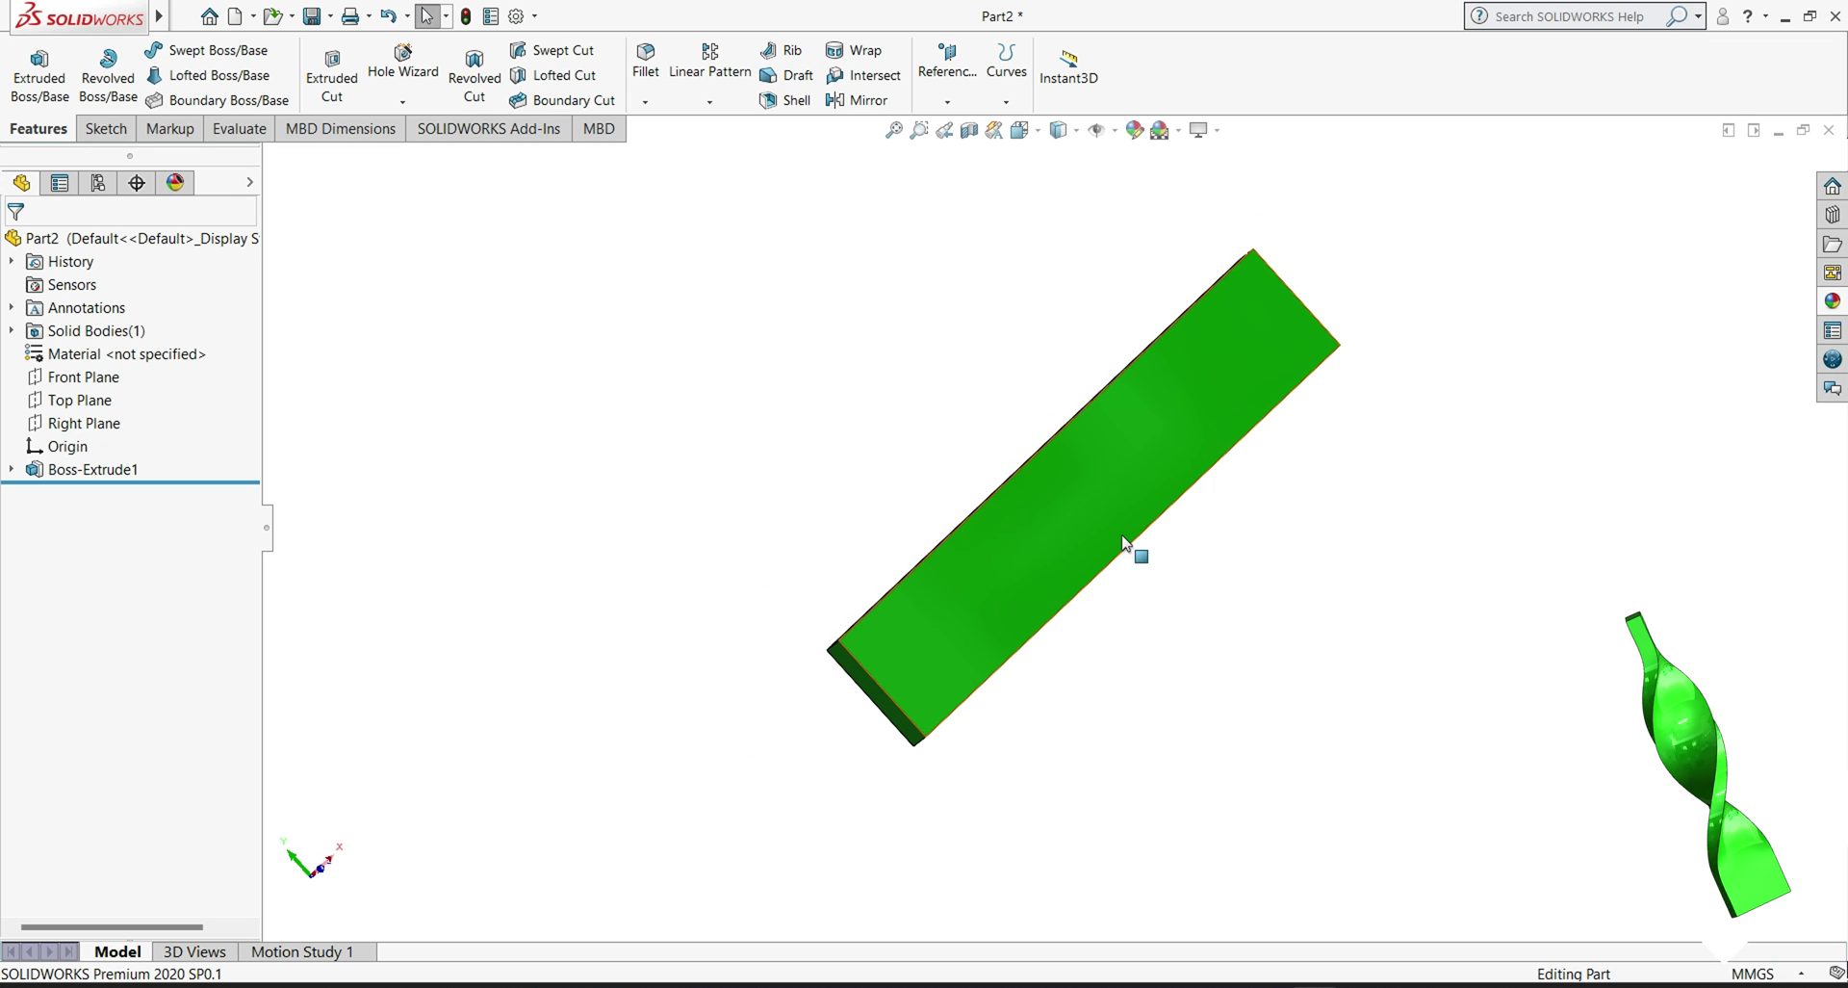
middle_drag(735, 483, 796, 384)
mouse_move(160, 18)
click(308, 18)
mouse_move(348, 96)
click(589, 458)
middle_drag(704, 518, 425, 566)
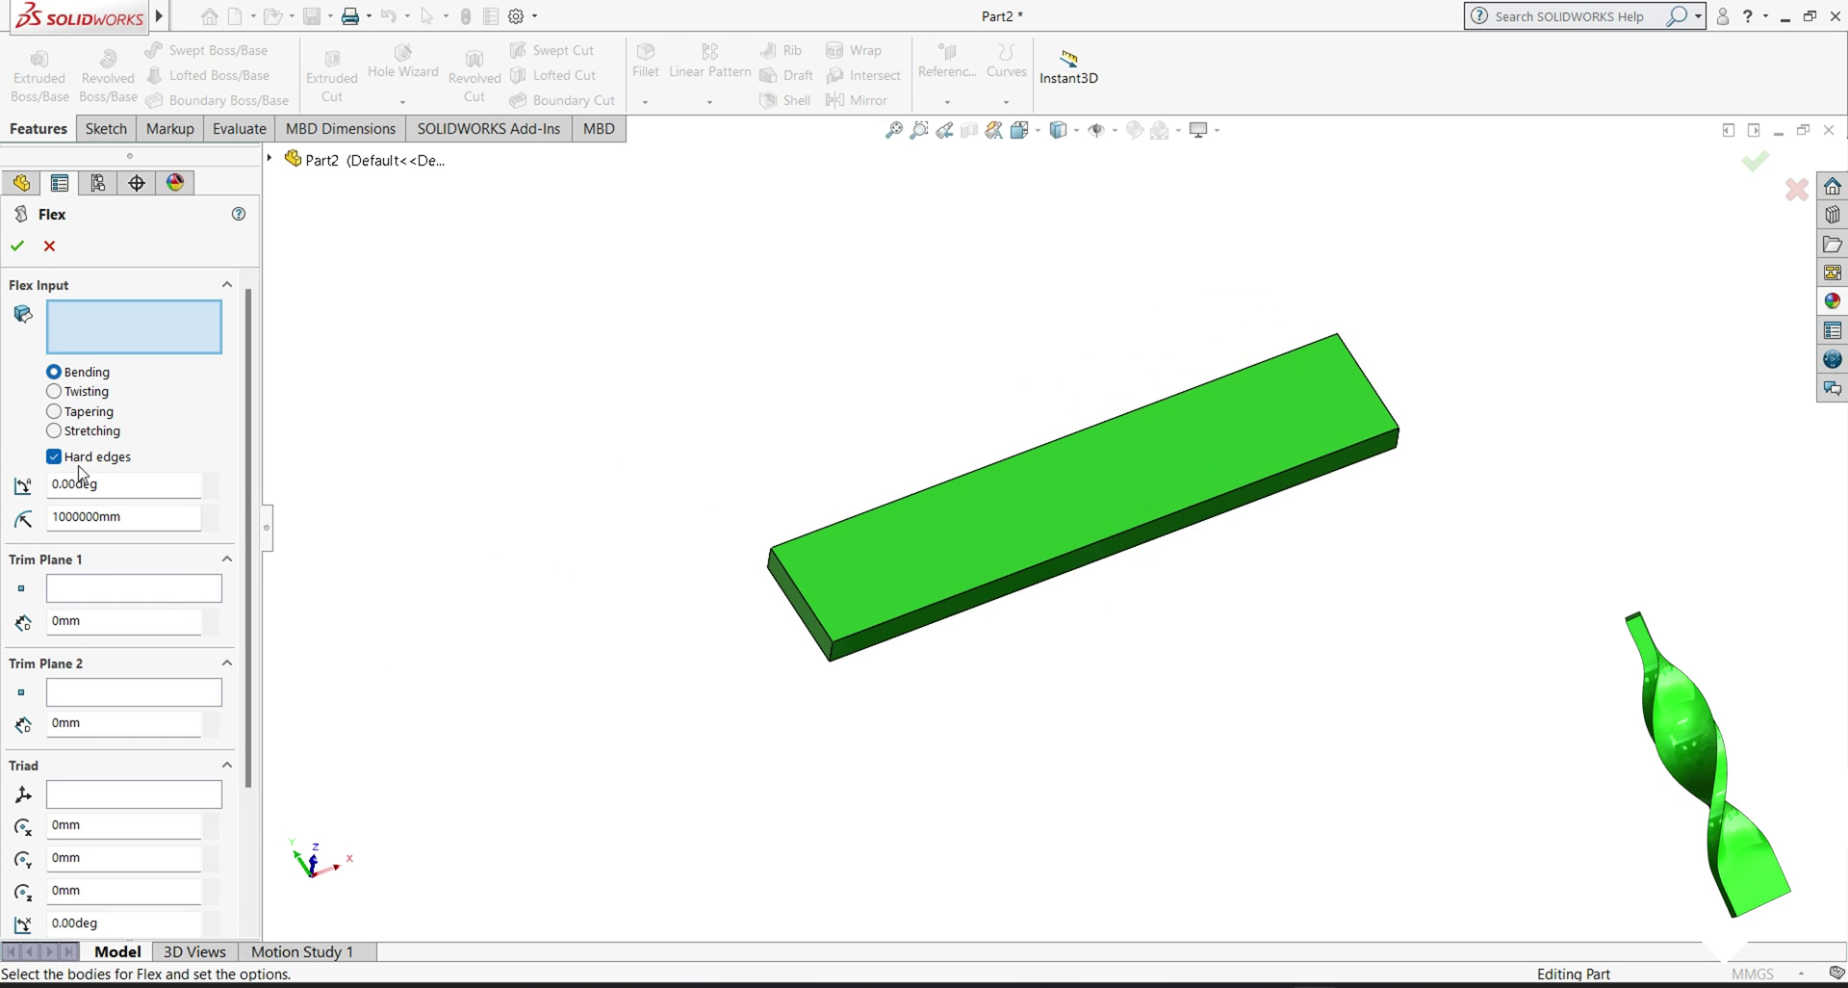
click(55, 392)
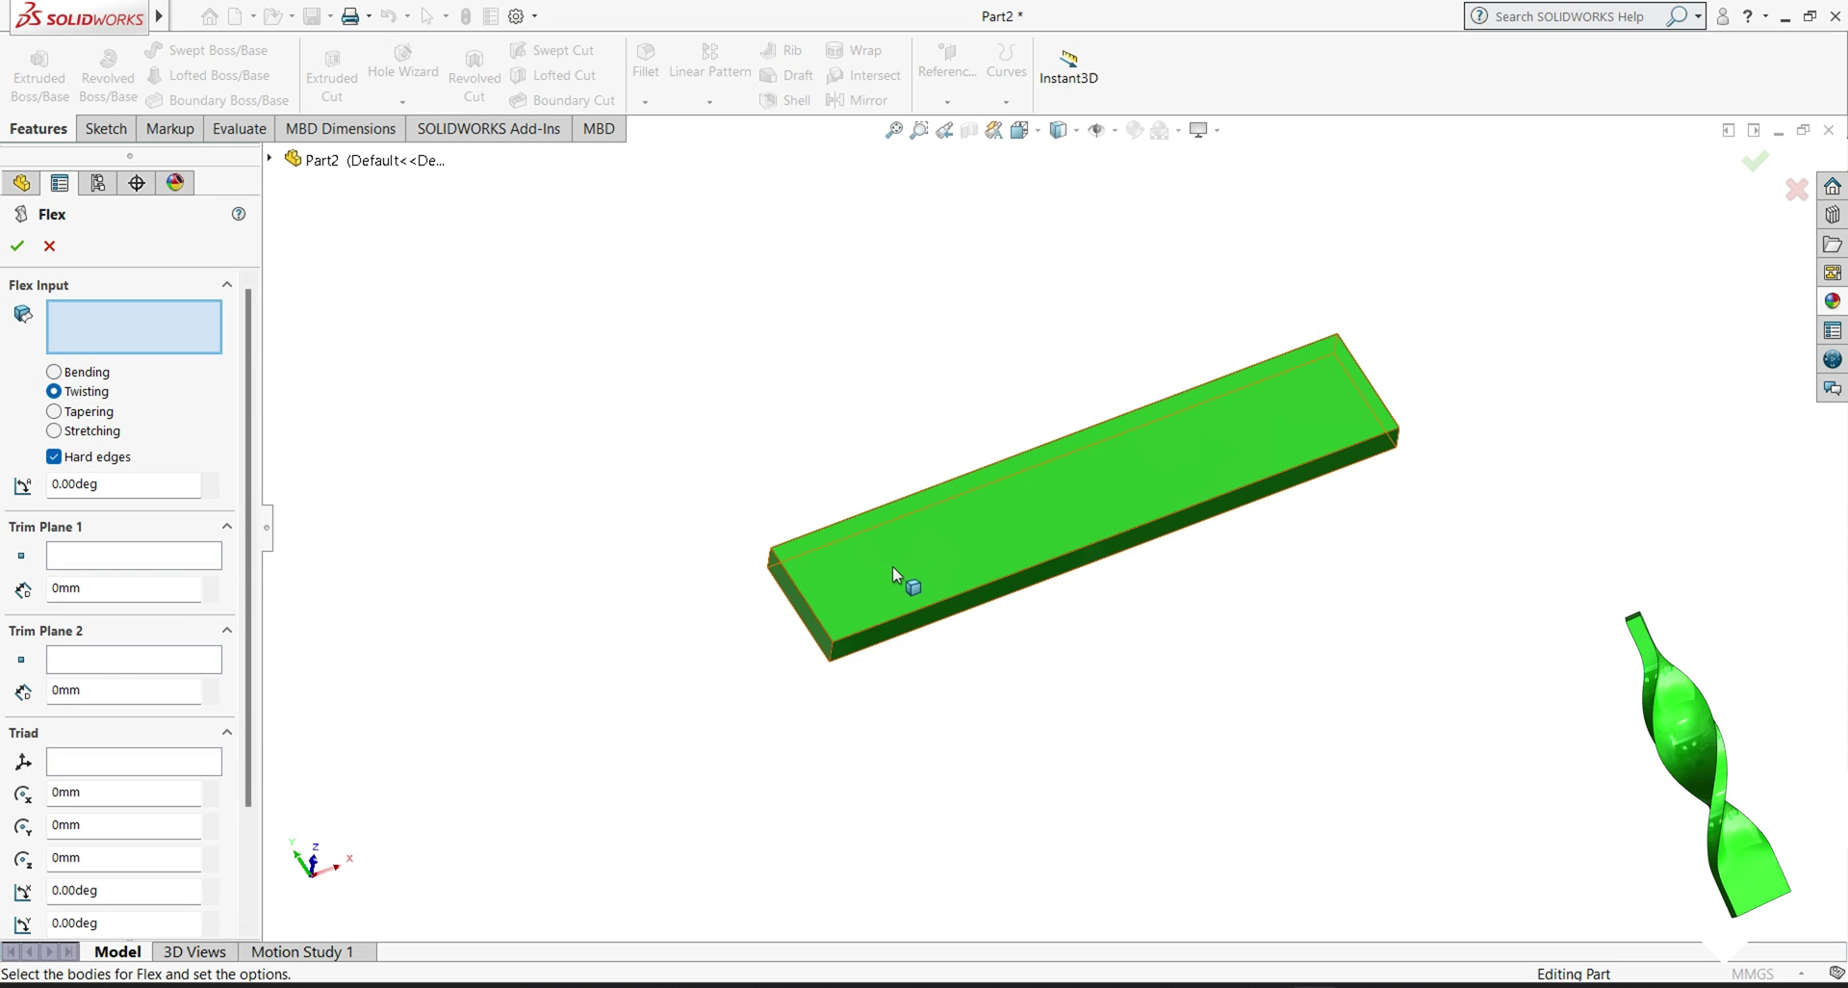
click(132, 336)
click(931, 527)
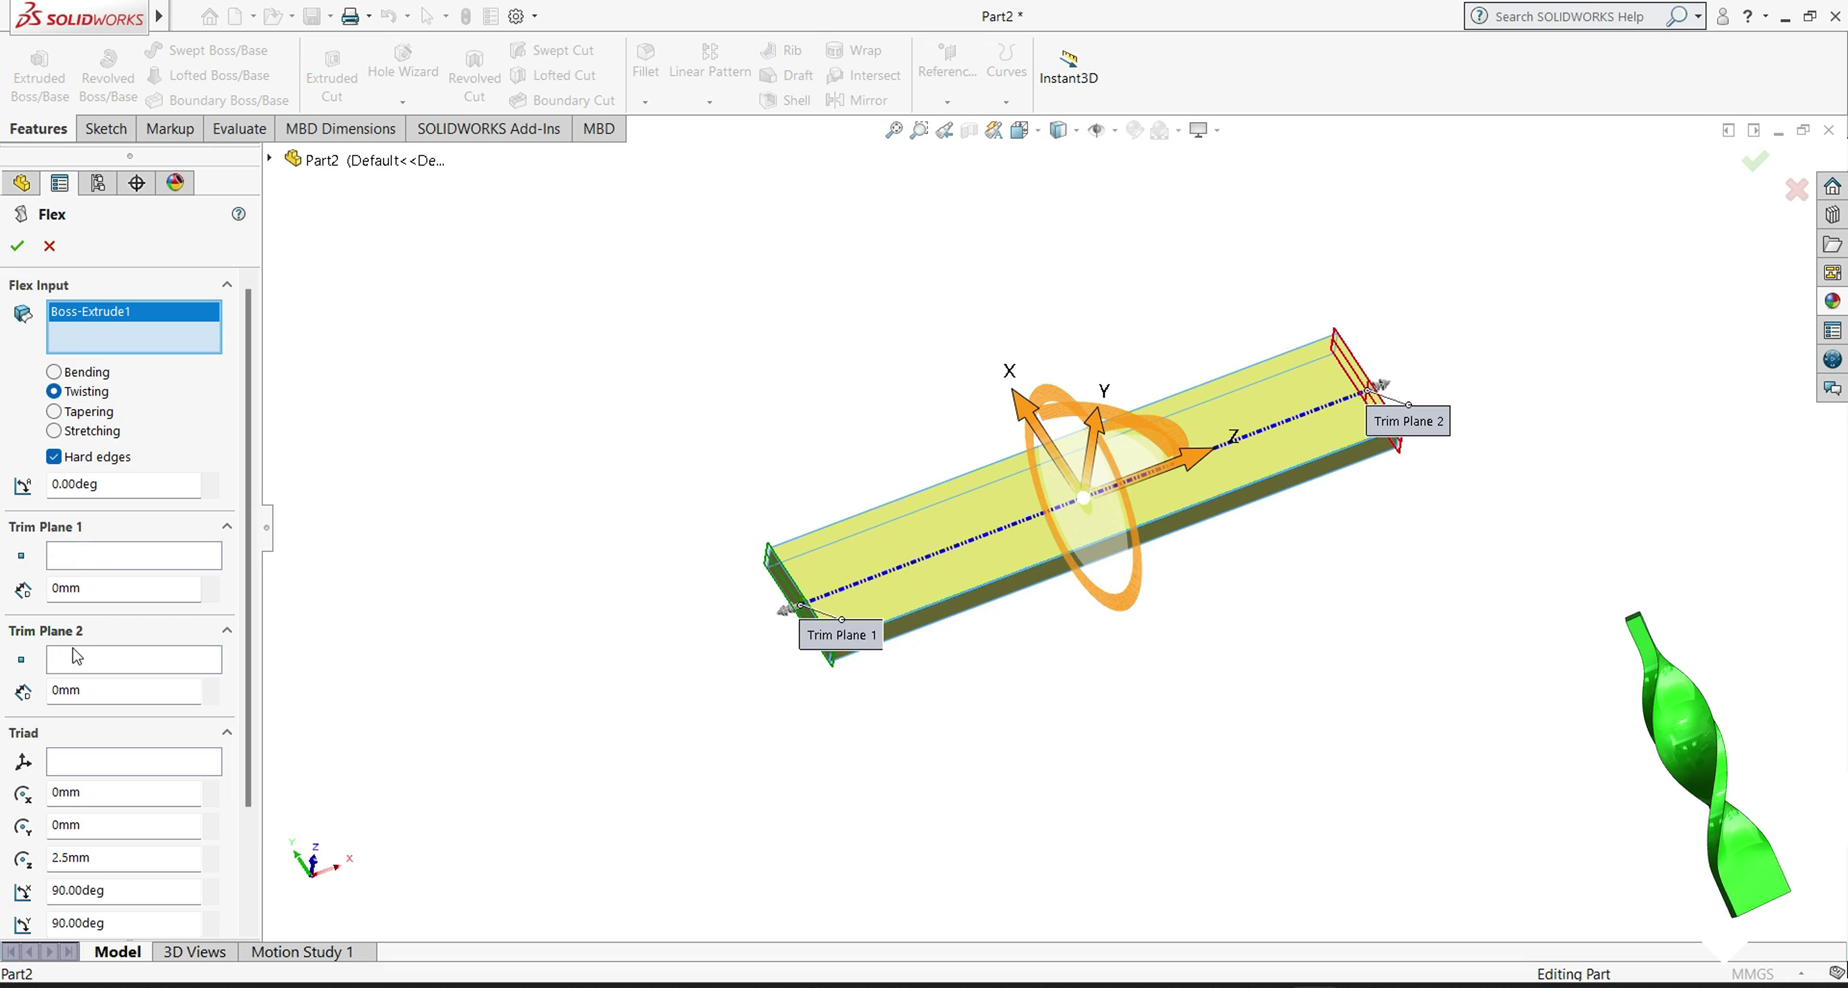
Step: Set the trimming distances of Trim Plane 1 and Trim Plane 2 to 35 mm each
scroll(857, 669, down, 3)
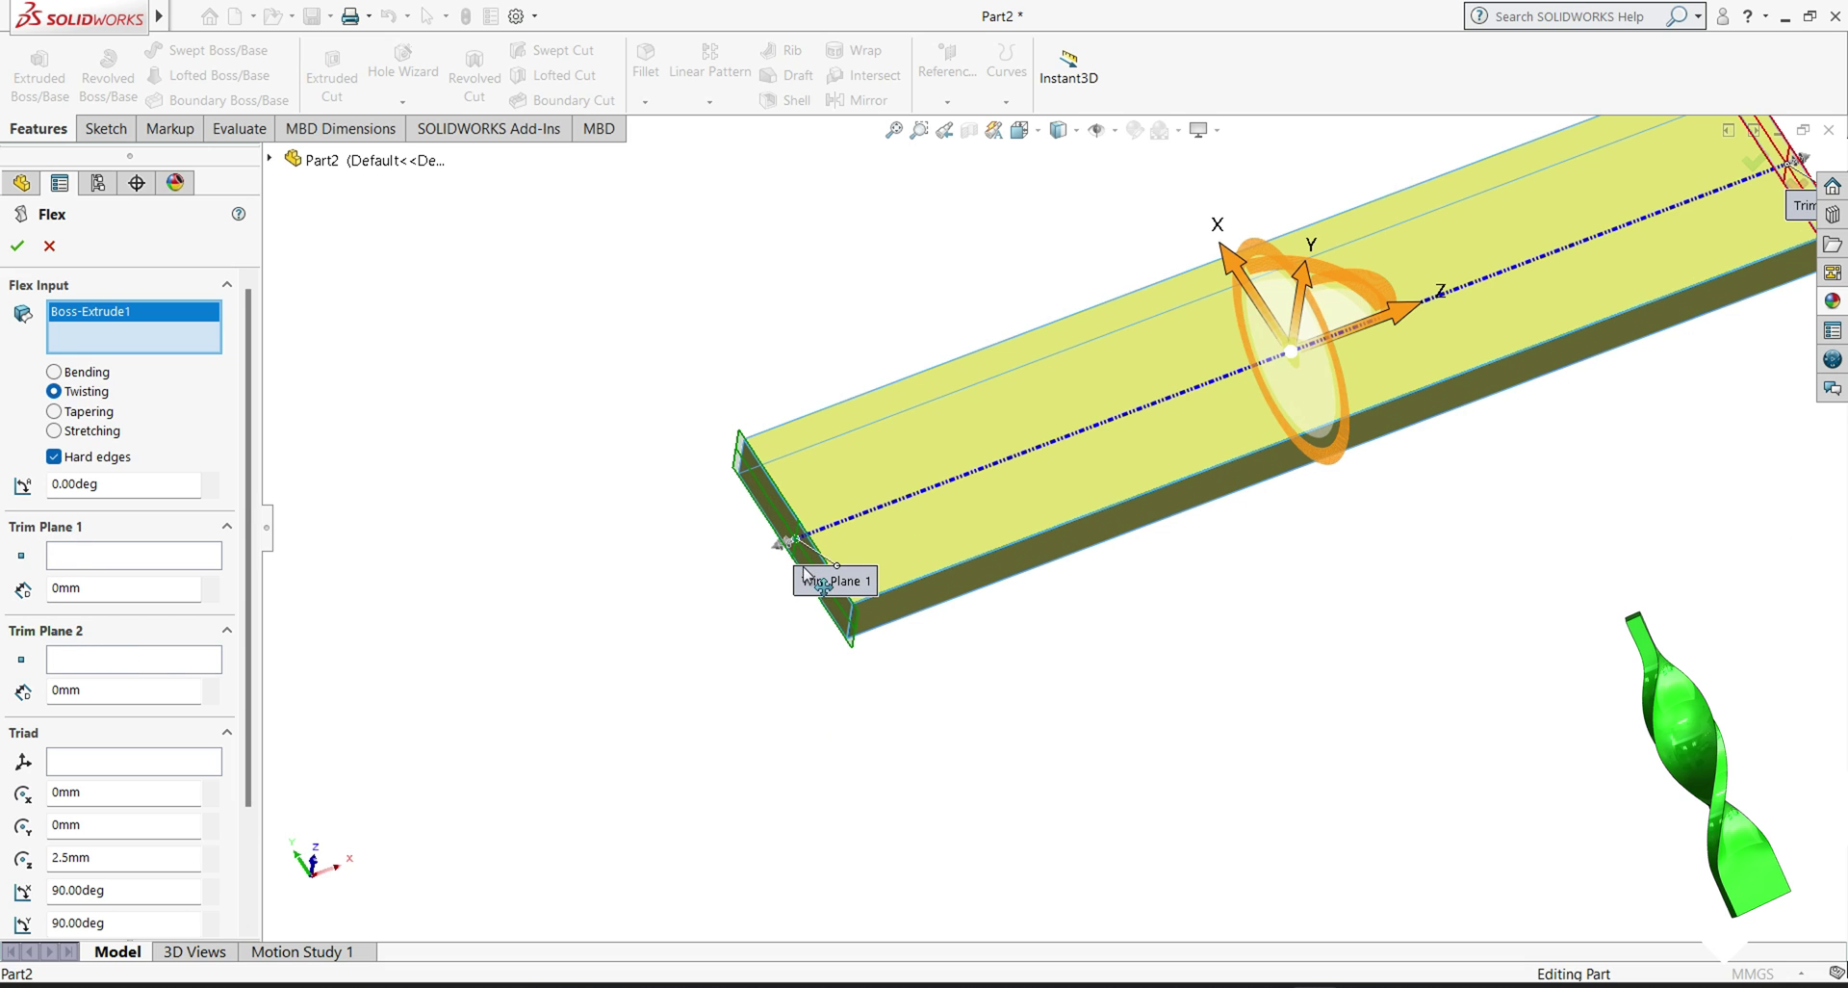
scroll(805, 573, up, 5)
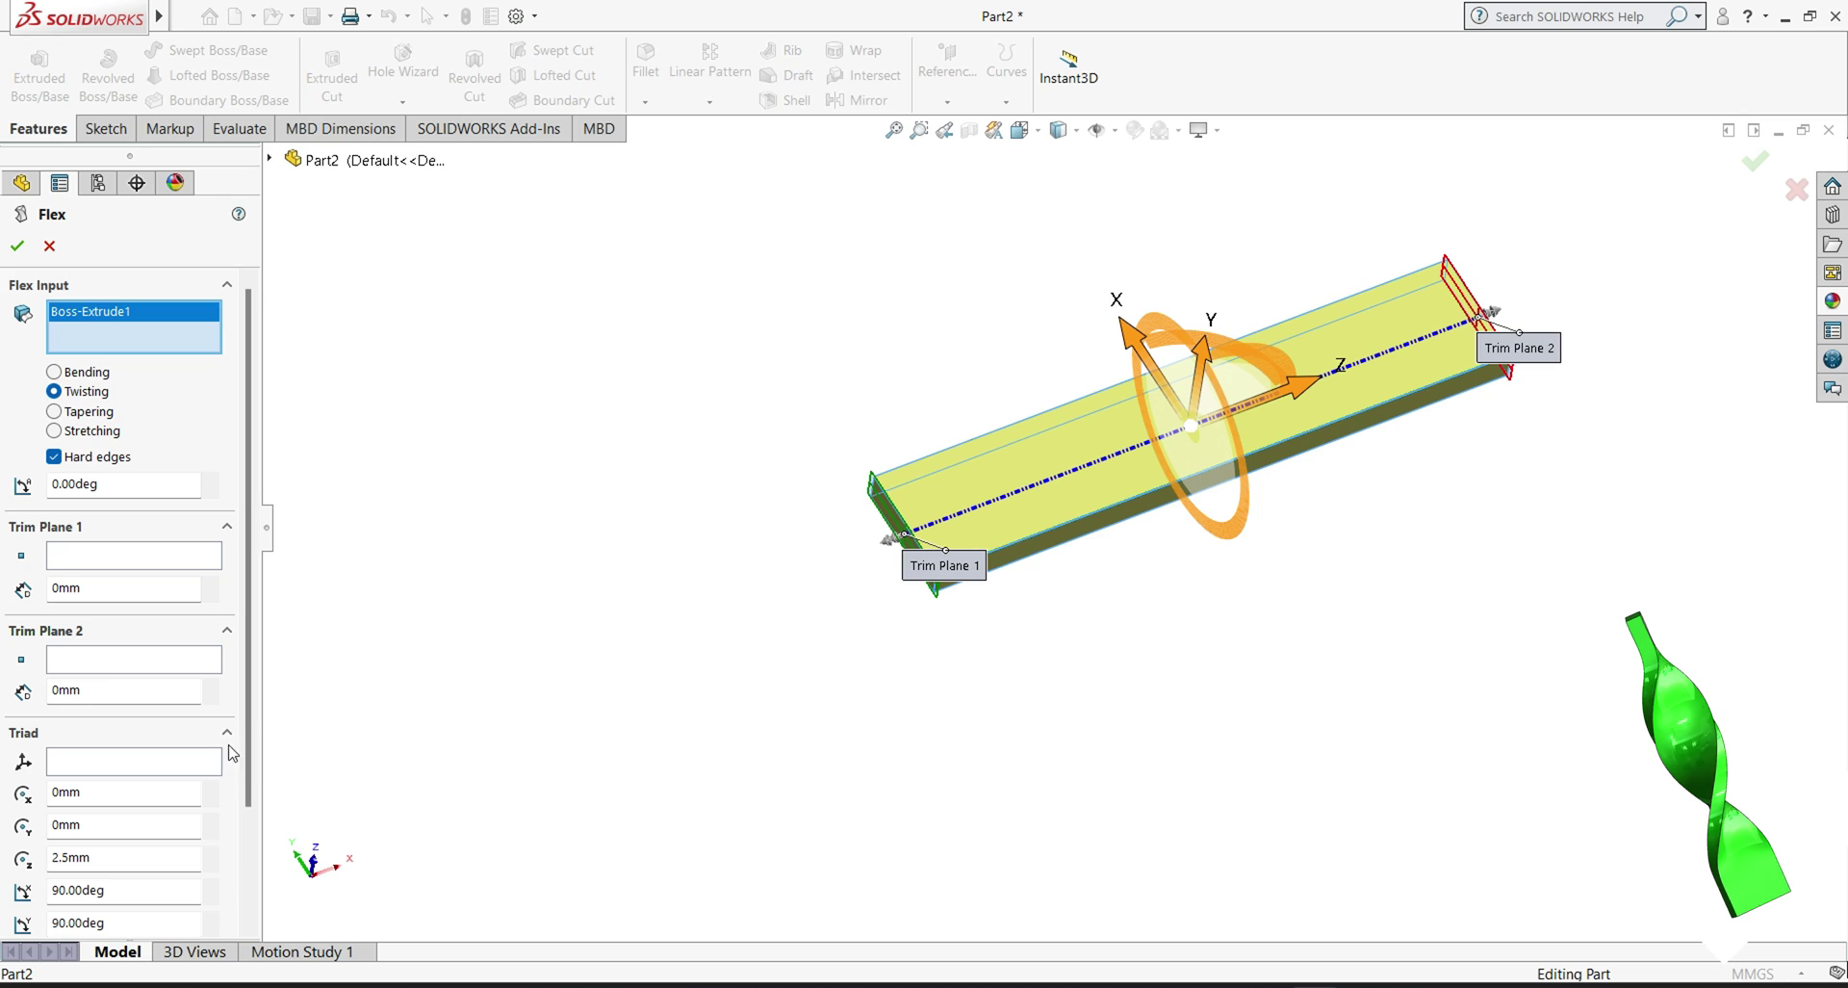
click(112, 595)
text(35)
key(Return)
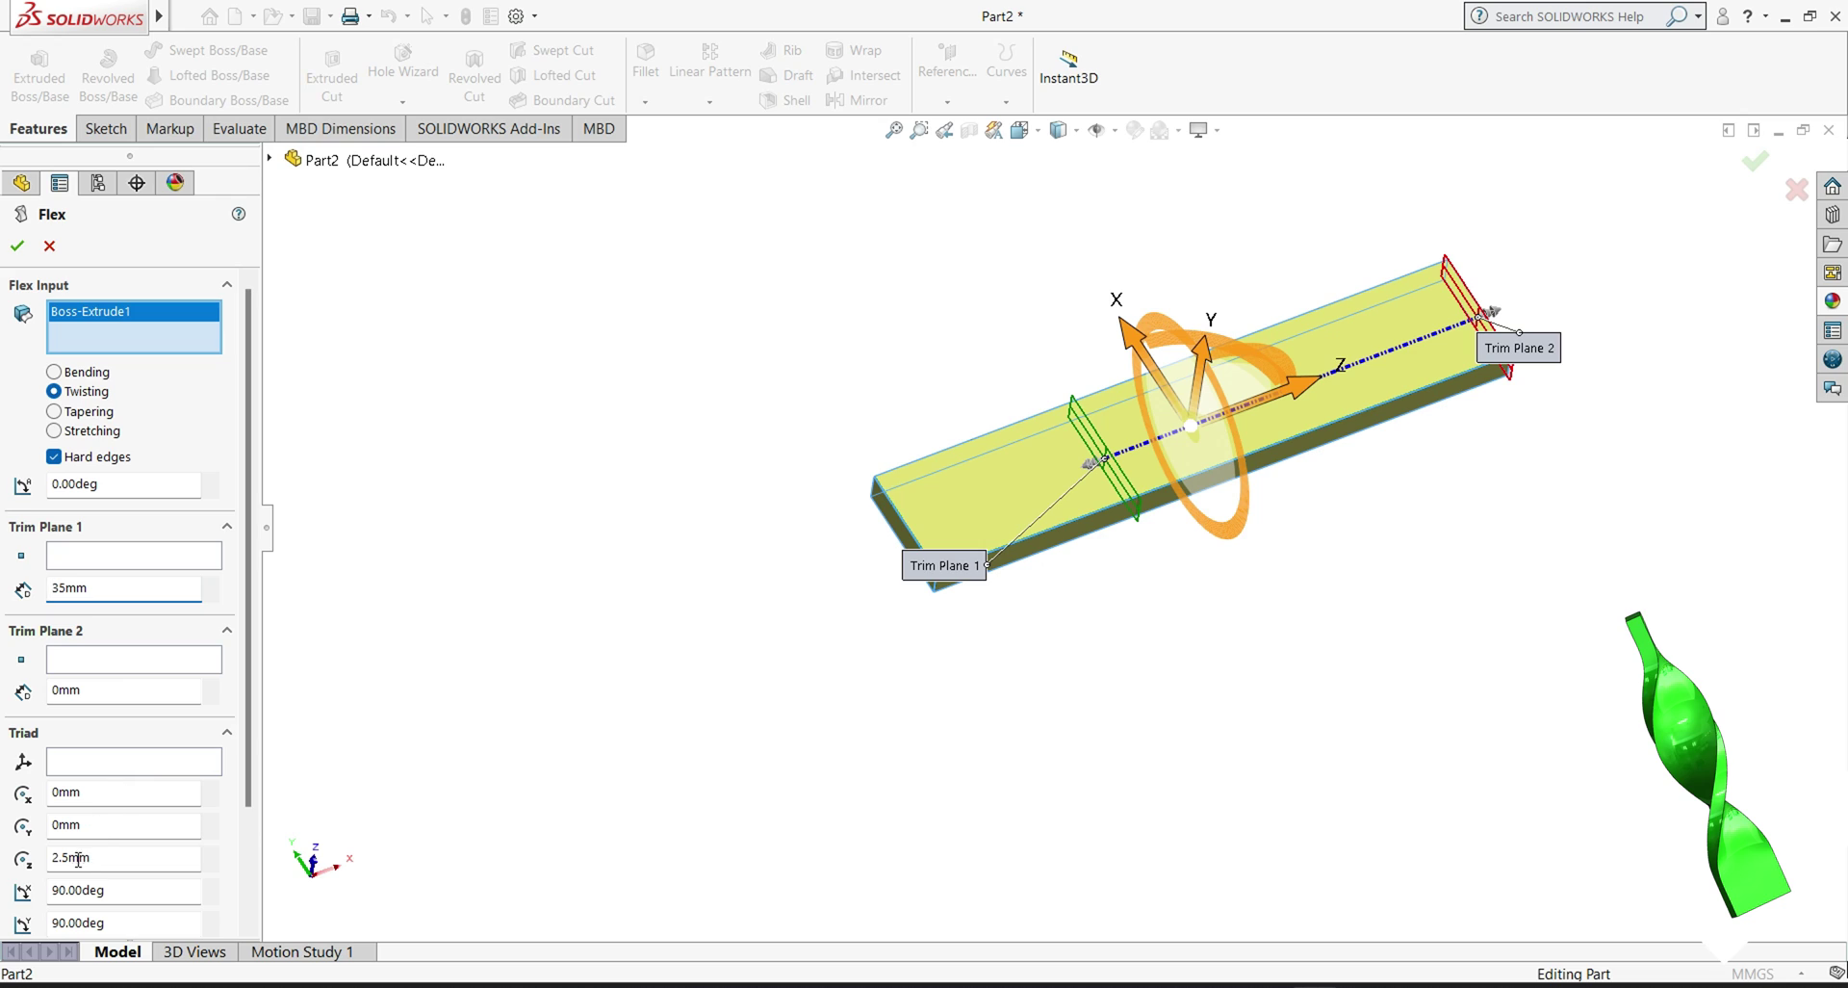
click(111, 691)
text(35)
key(Return)
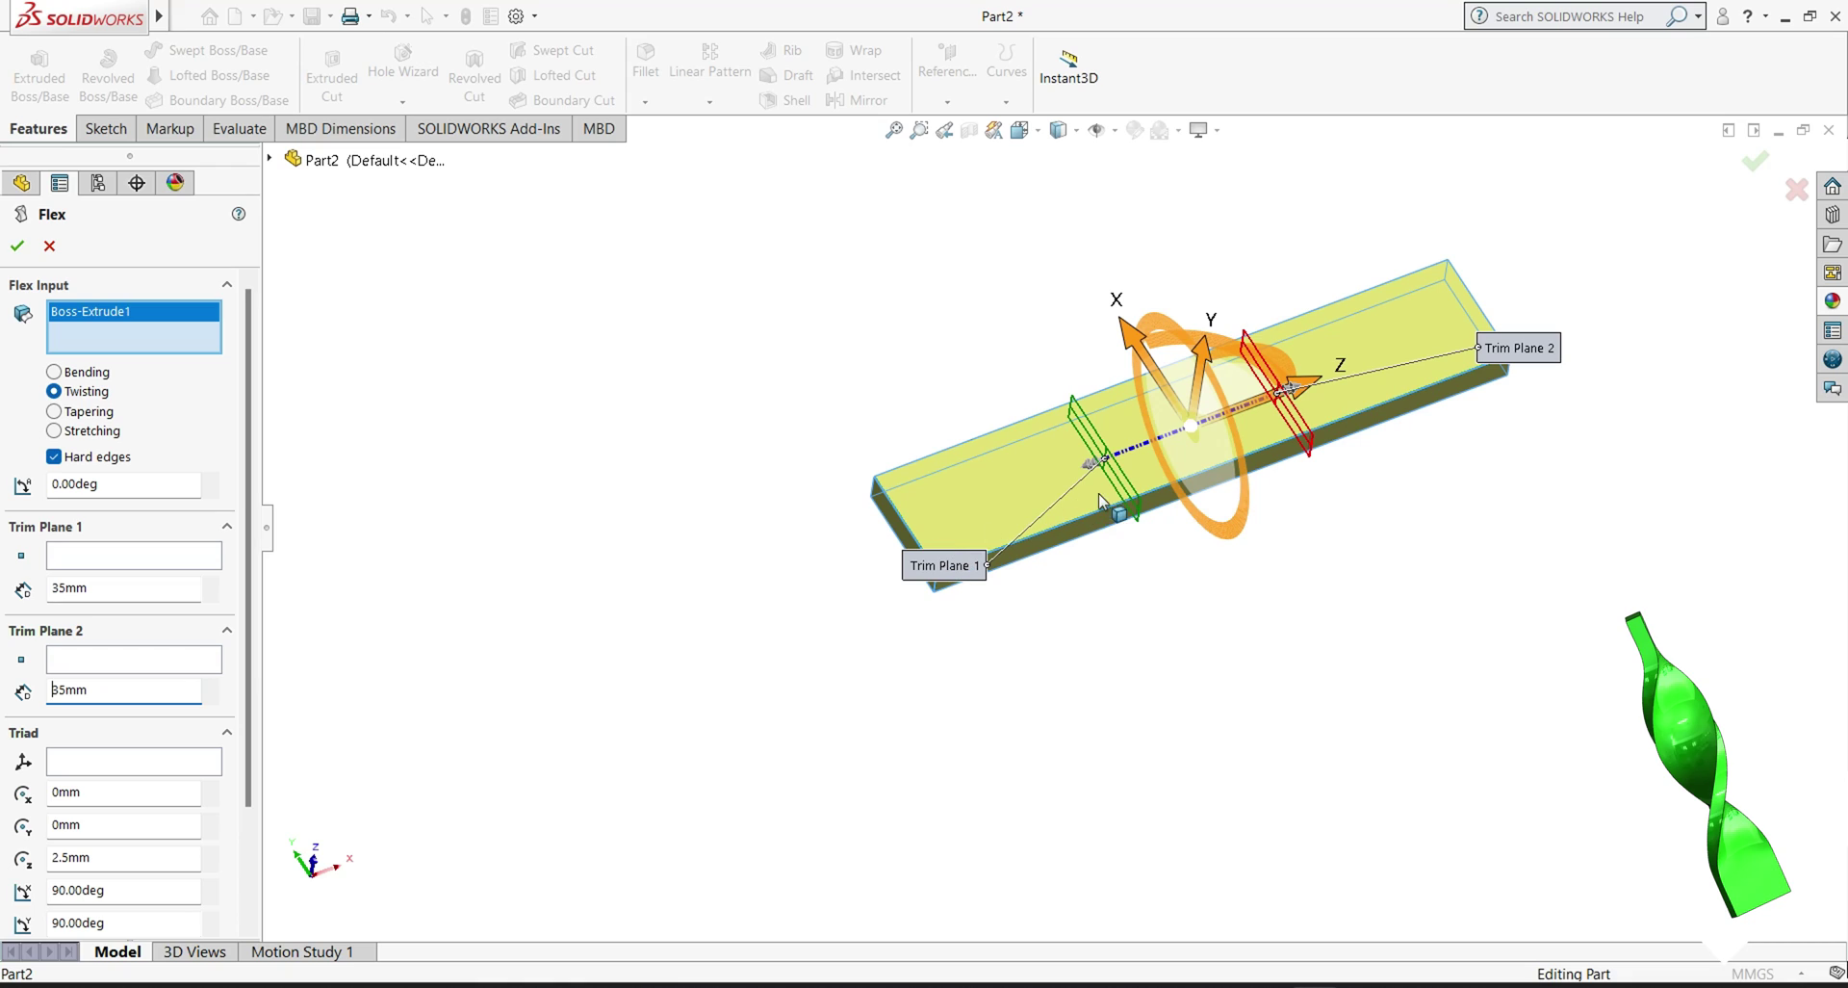
Step: Set the twist angle to 35 degrees and accept the Flex feature
click(102, 484)
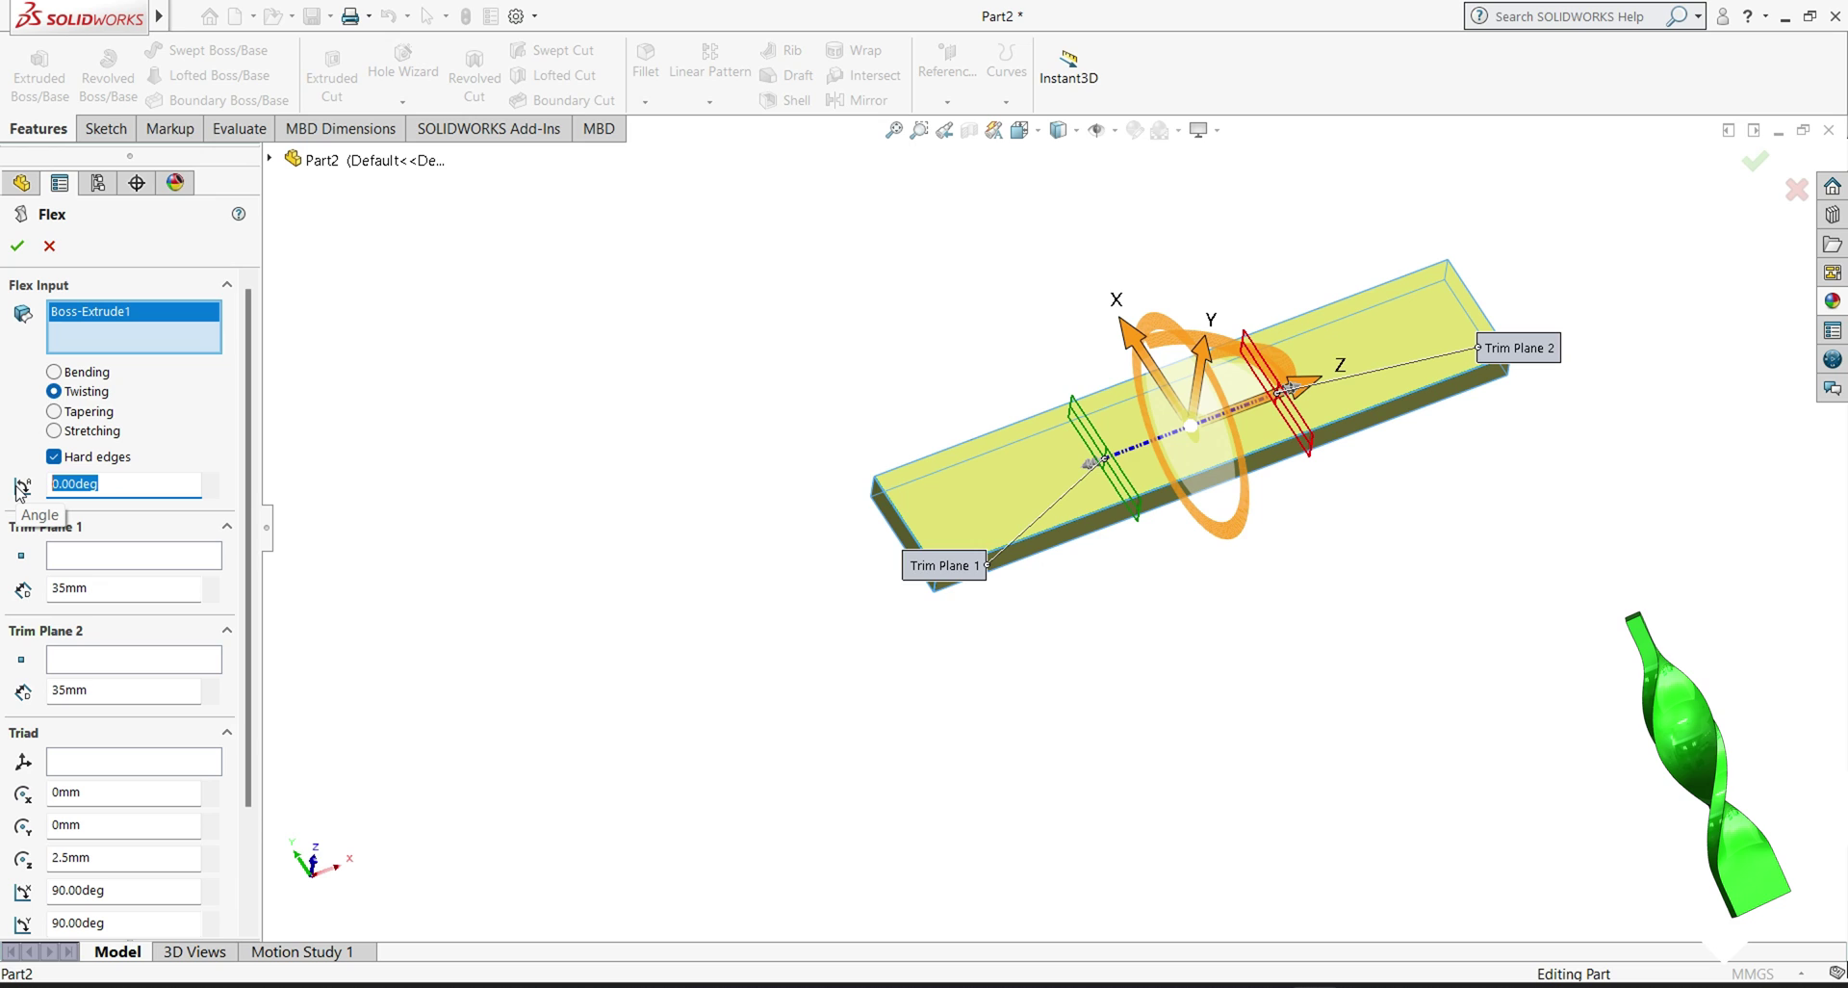
key(Return)
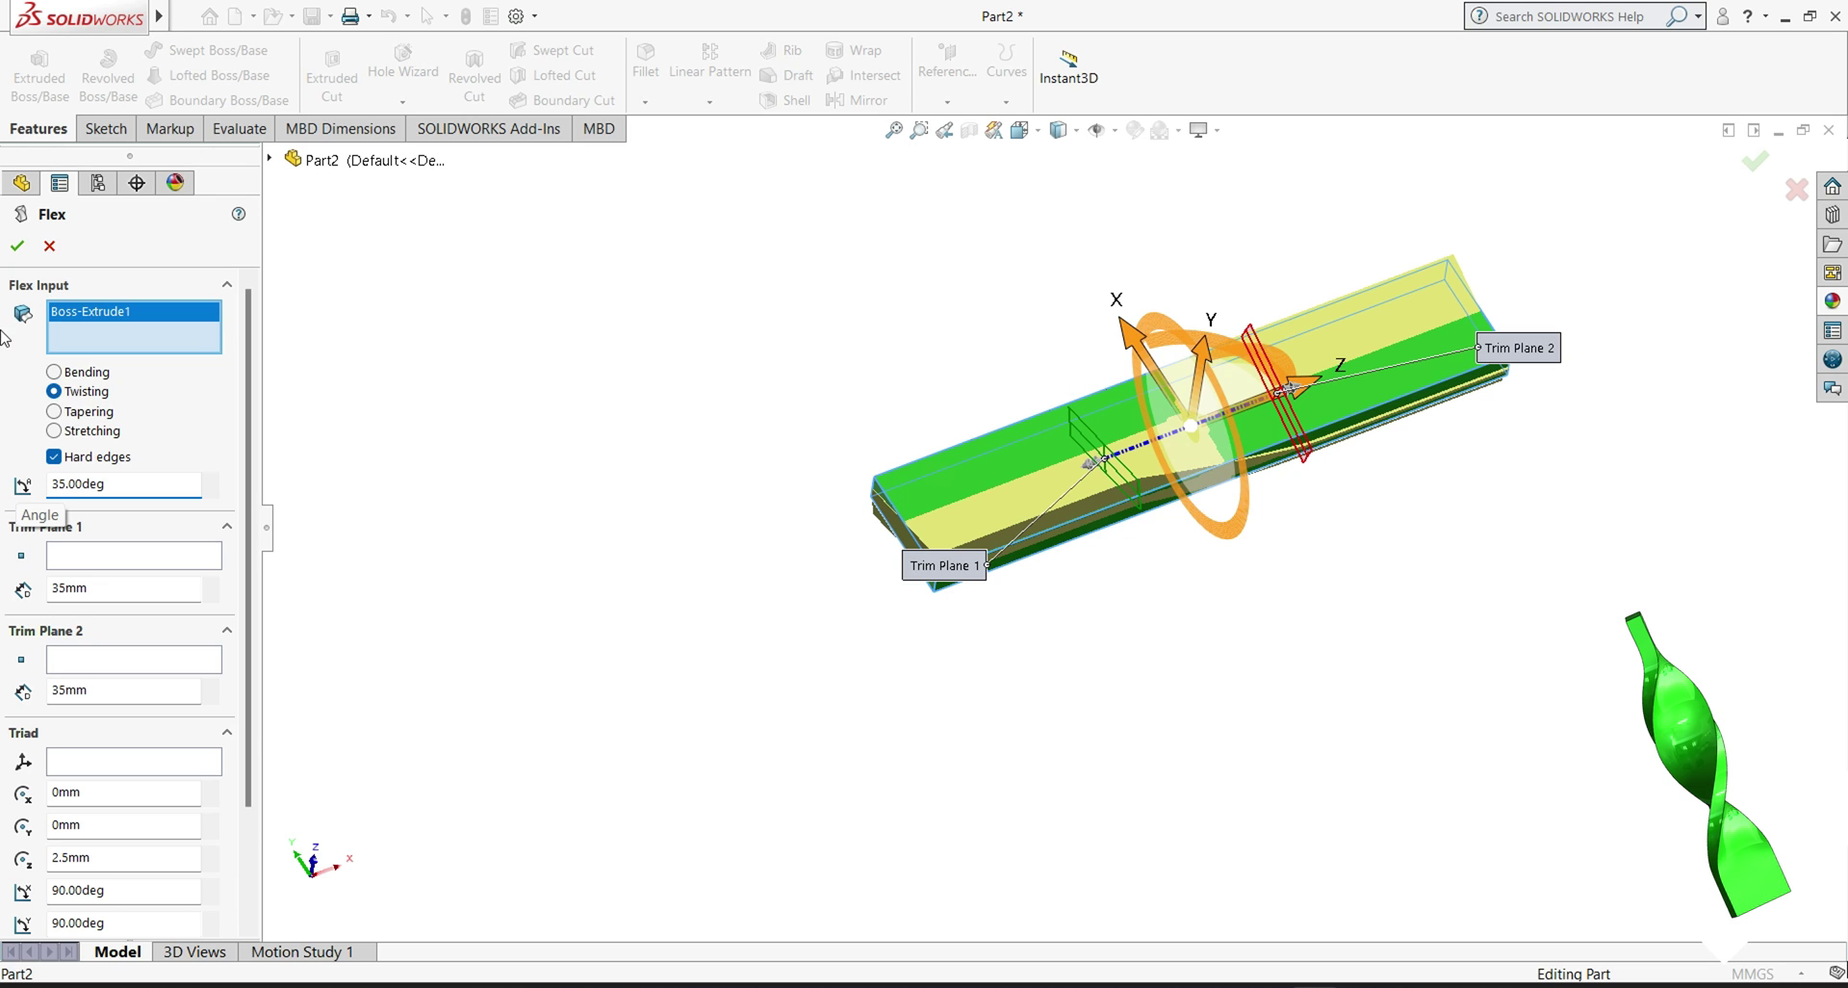
click(17, 246)
middle_drag(1358, 462, 1068, 443)
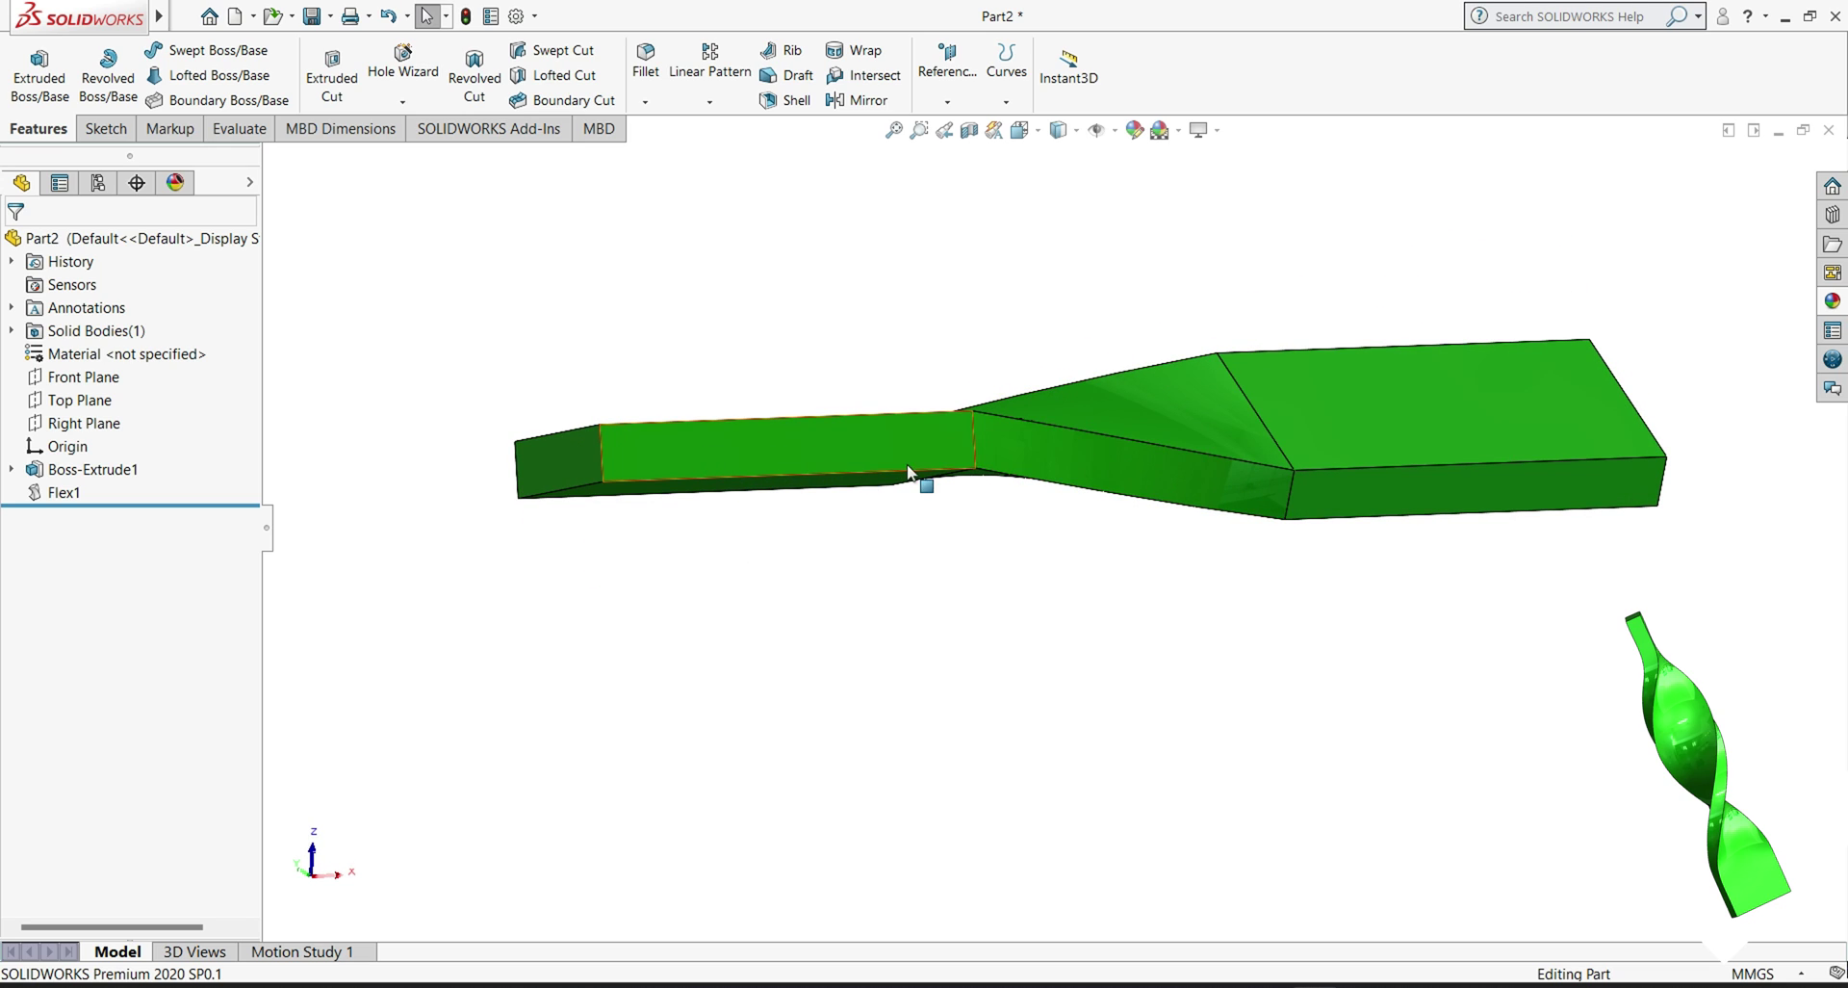
Step: Edit the Flex1 feature to a twist angle of 360 degrees and accept it
right_click(65, 498)
click(85, 438)
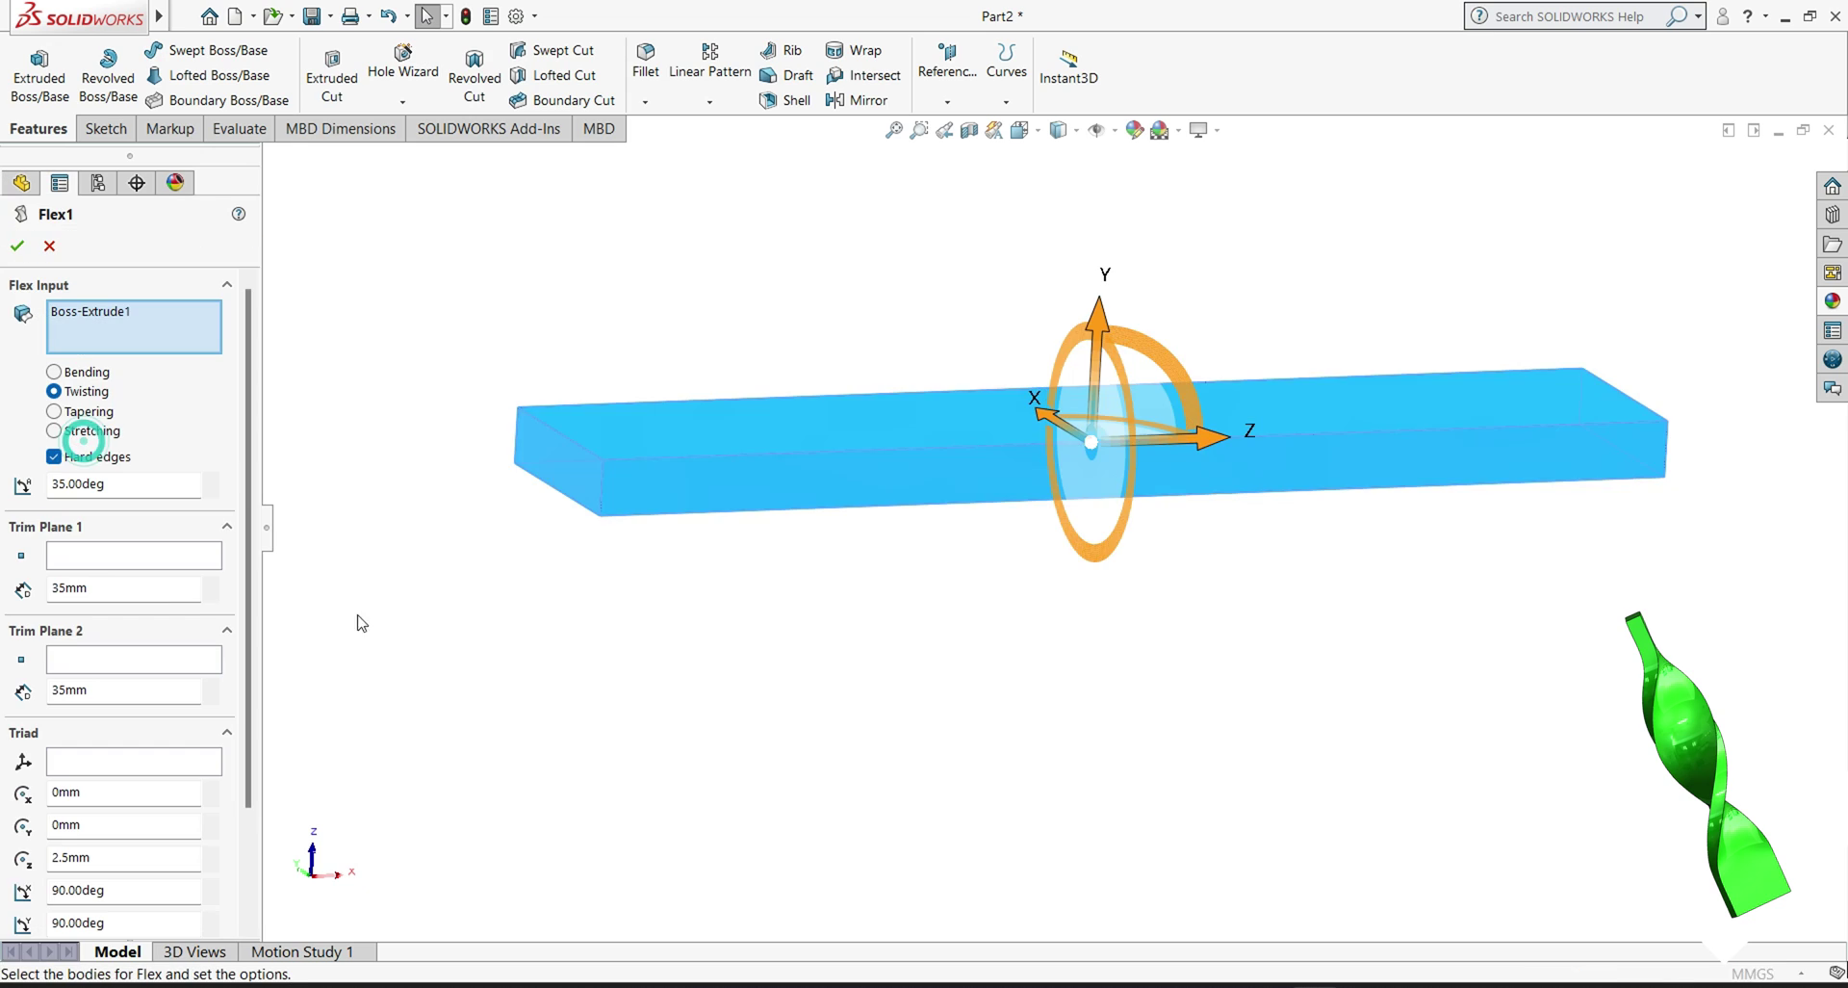
double_click(107, 483)
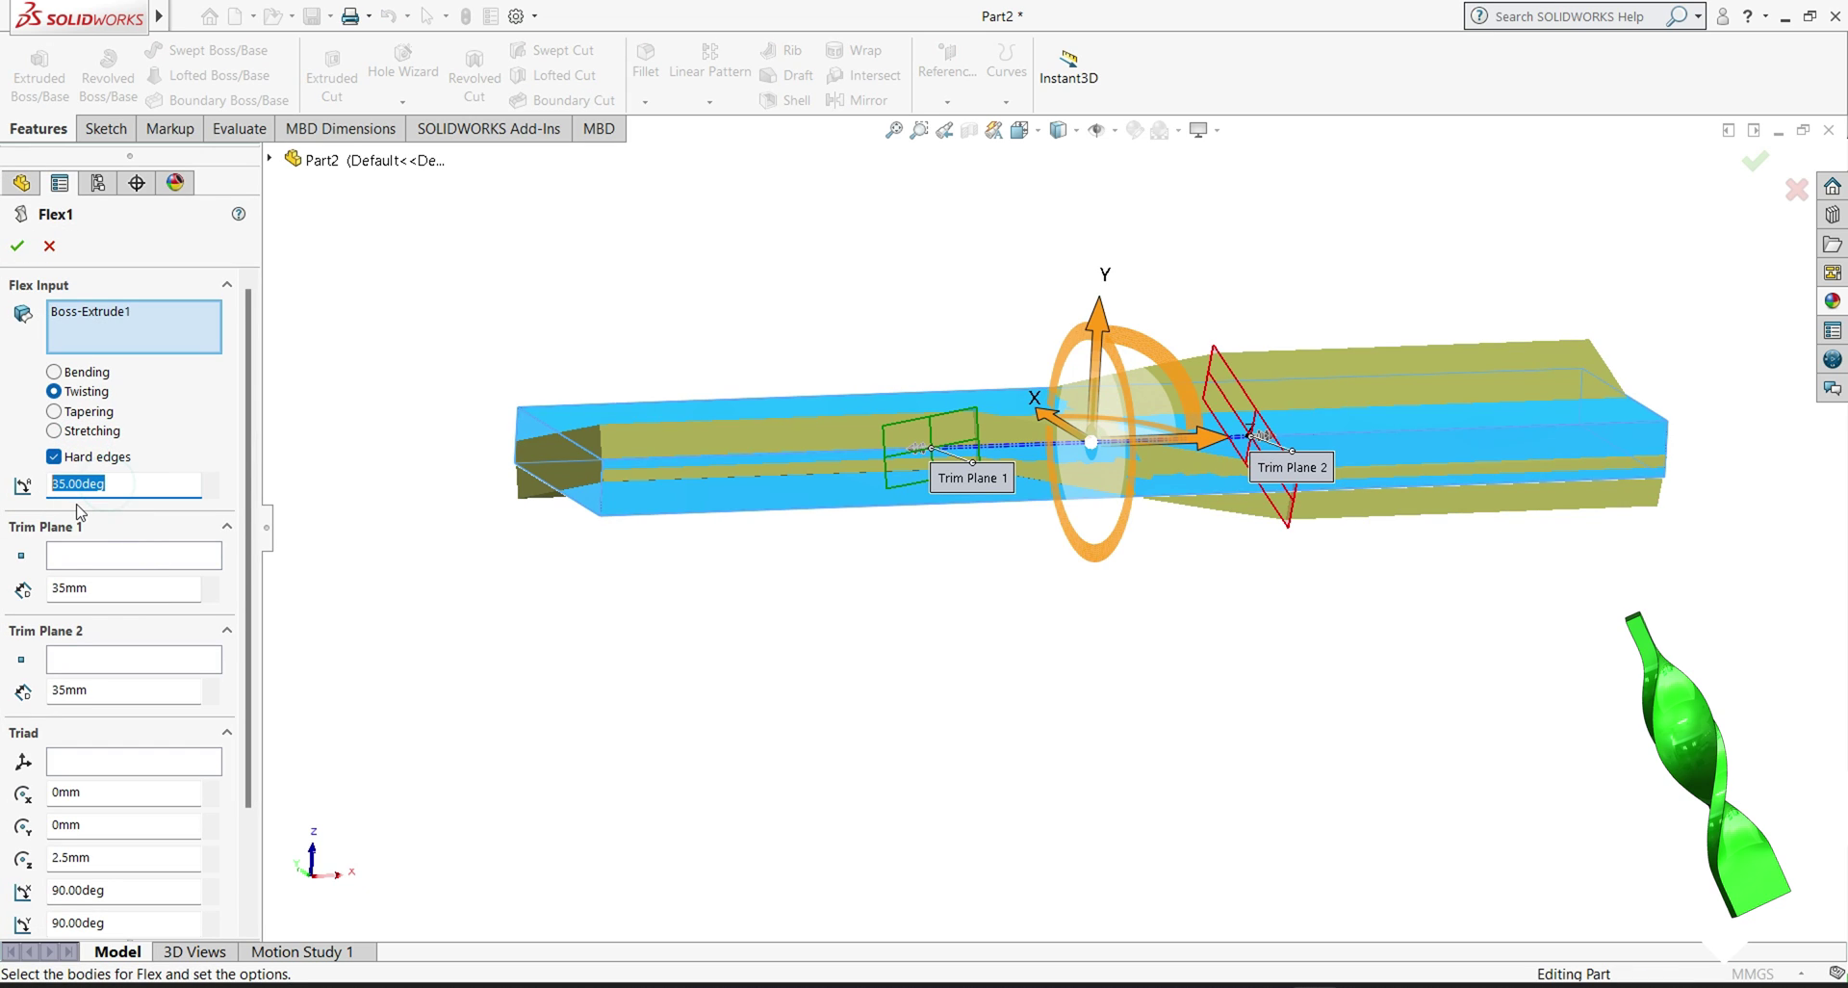
key(Return)
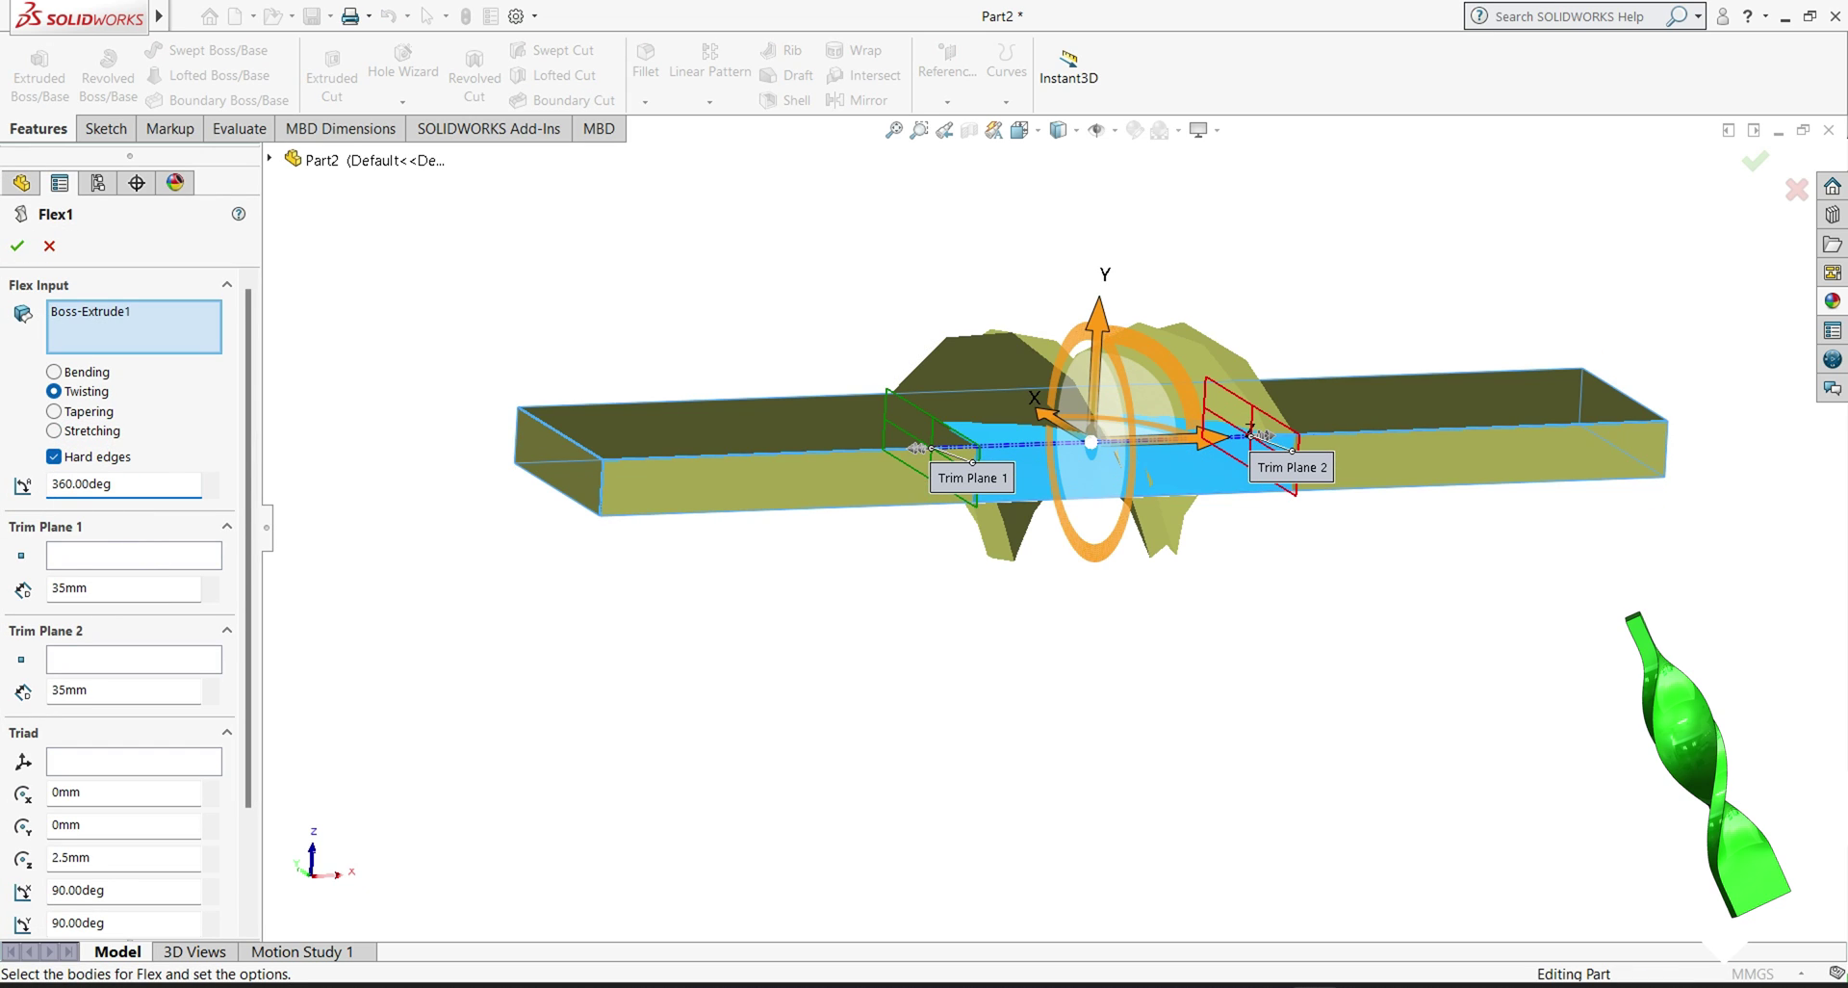
key(Return)
Step: Reopen the Flex1 feature for editing and set its twist angle to 25 degrees
middle_drag(1184, 549, 1530, 482)
scroll(1232, 575, down, 5)
middle_drag(1232, 576, 1171, 673)
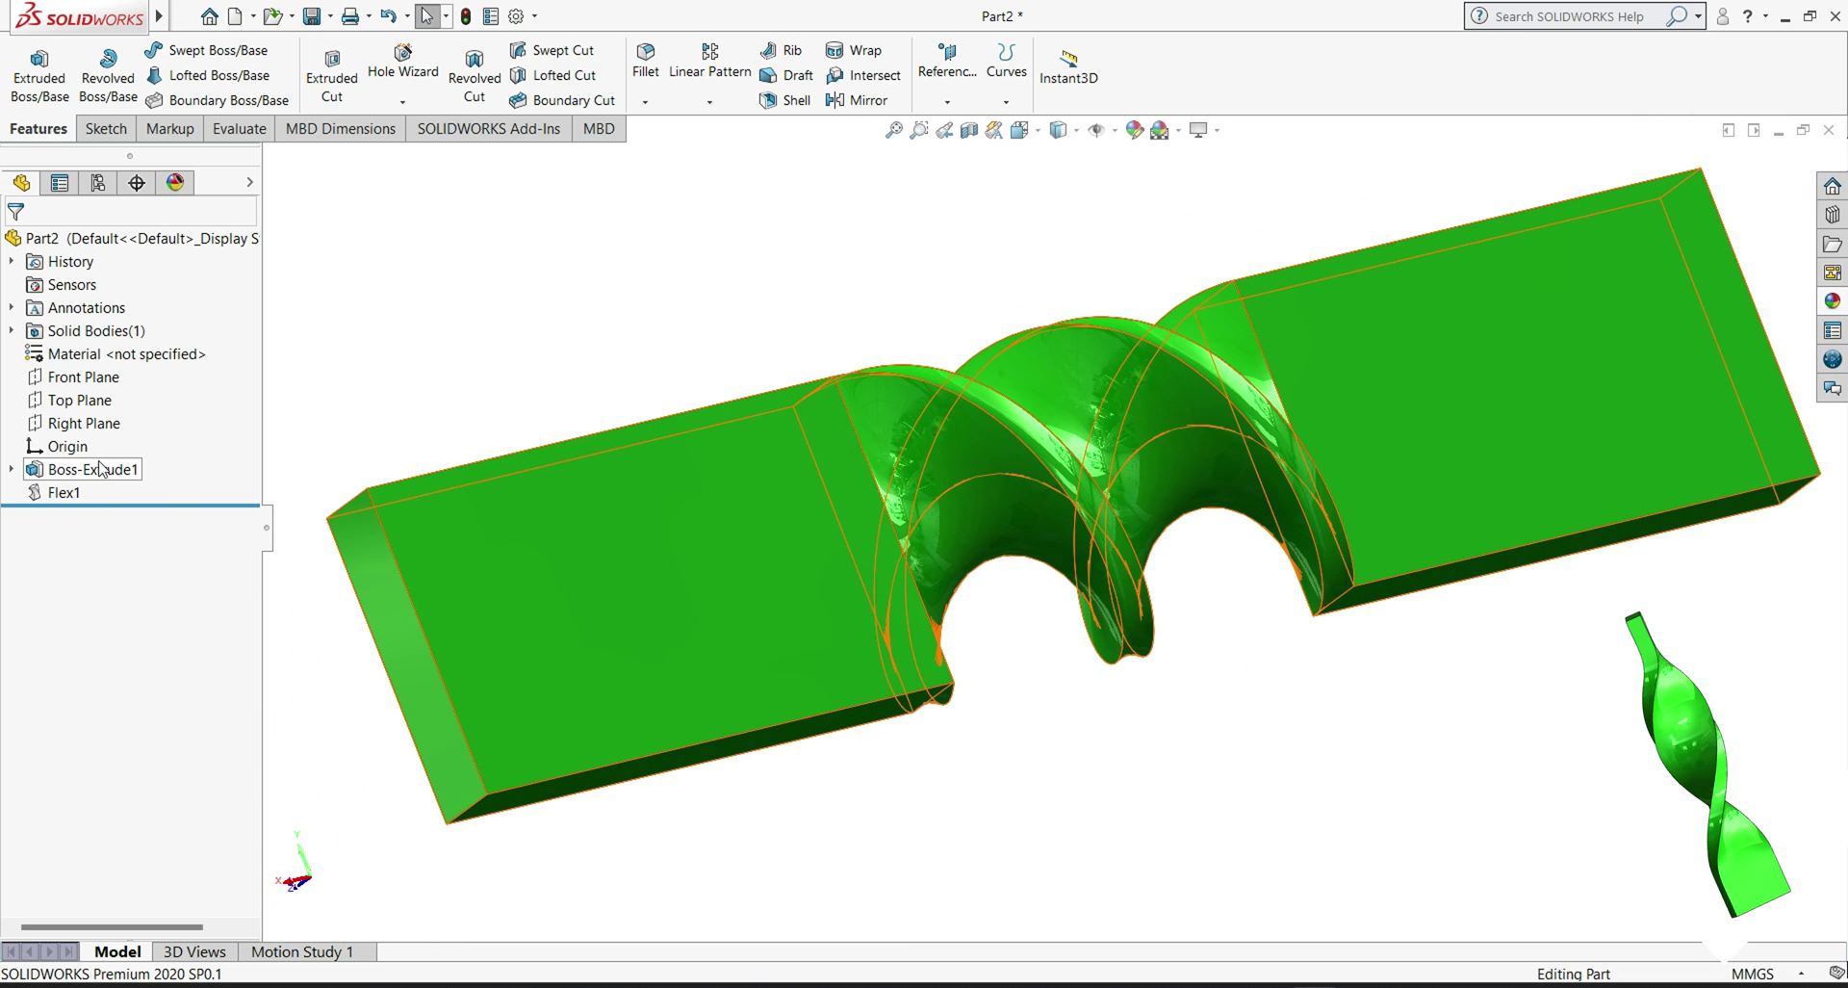
right_click(75, 497)
click(88, 439)
click(121, 487)
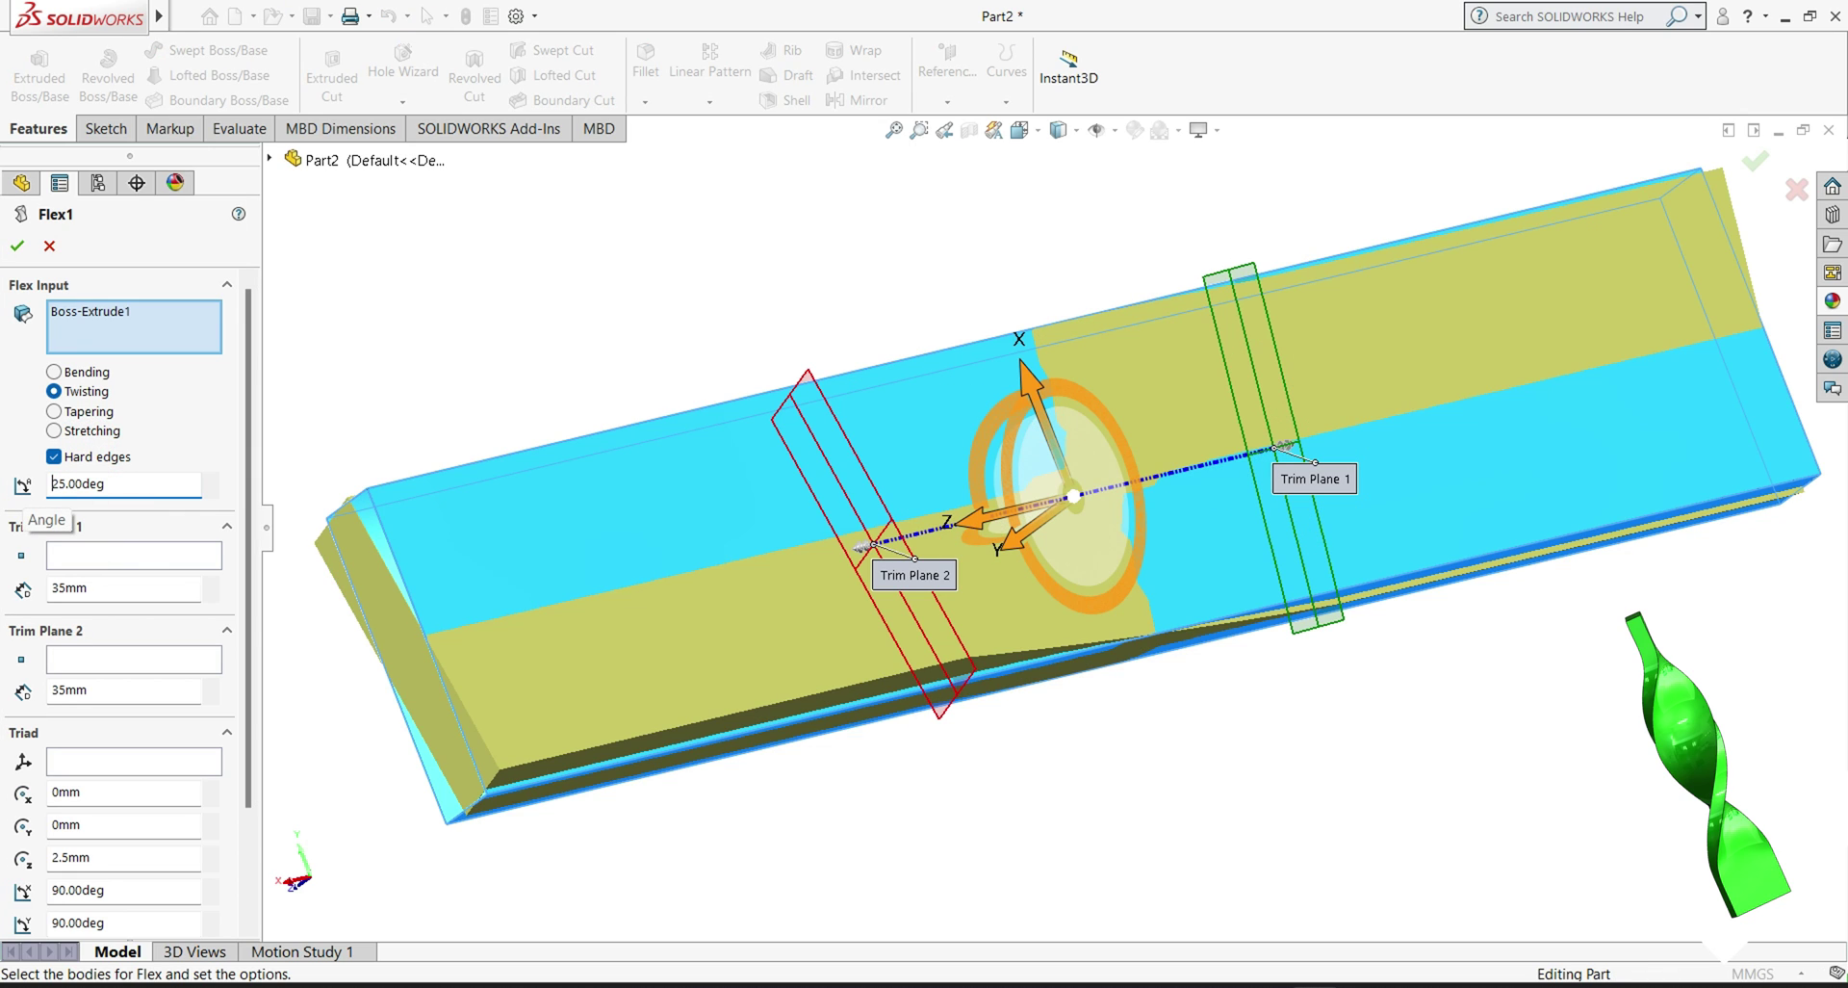
Step: Set the trimming distances of both trim planes to 15 mm and accept the Flex feature
click(94, 586)
text(15)
key(Return)
click(112, 697)
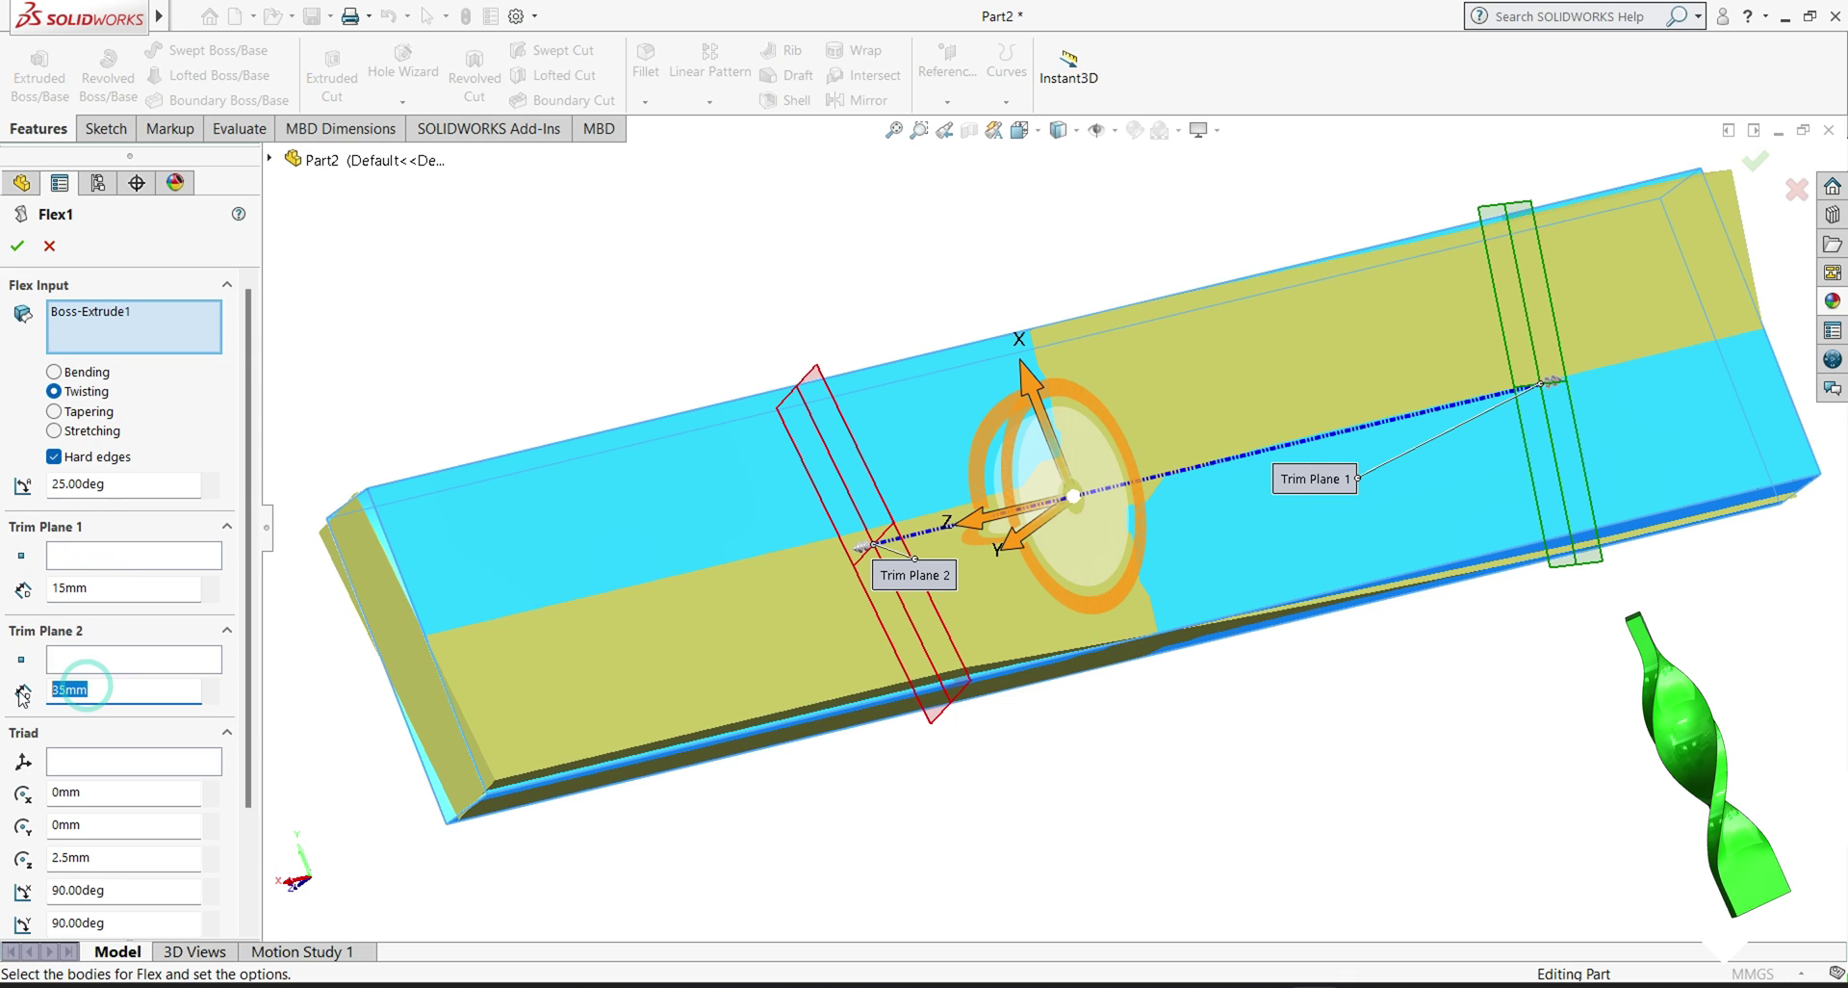
text(15)
key(Return)
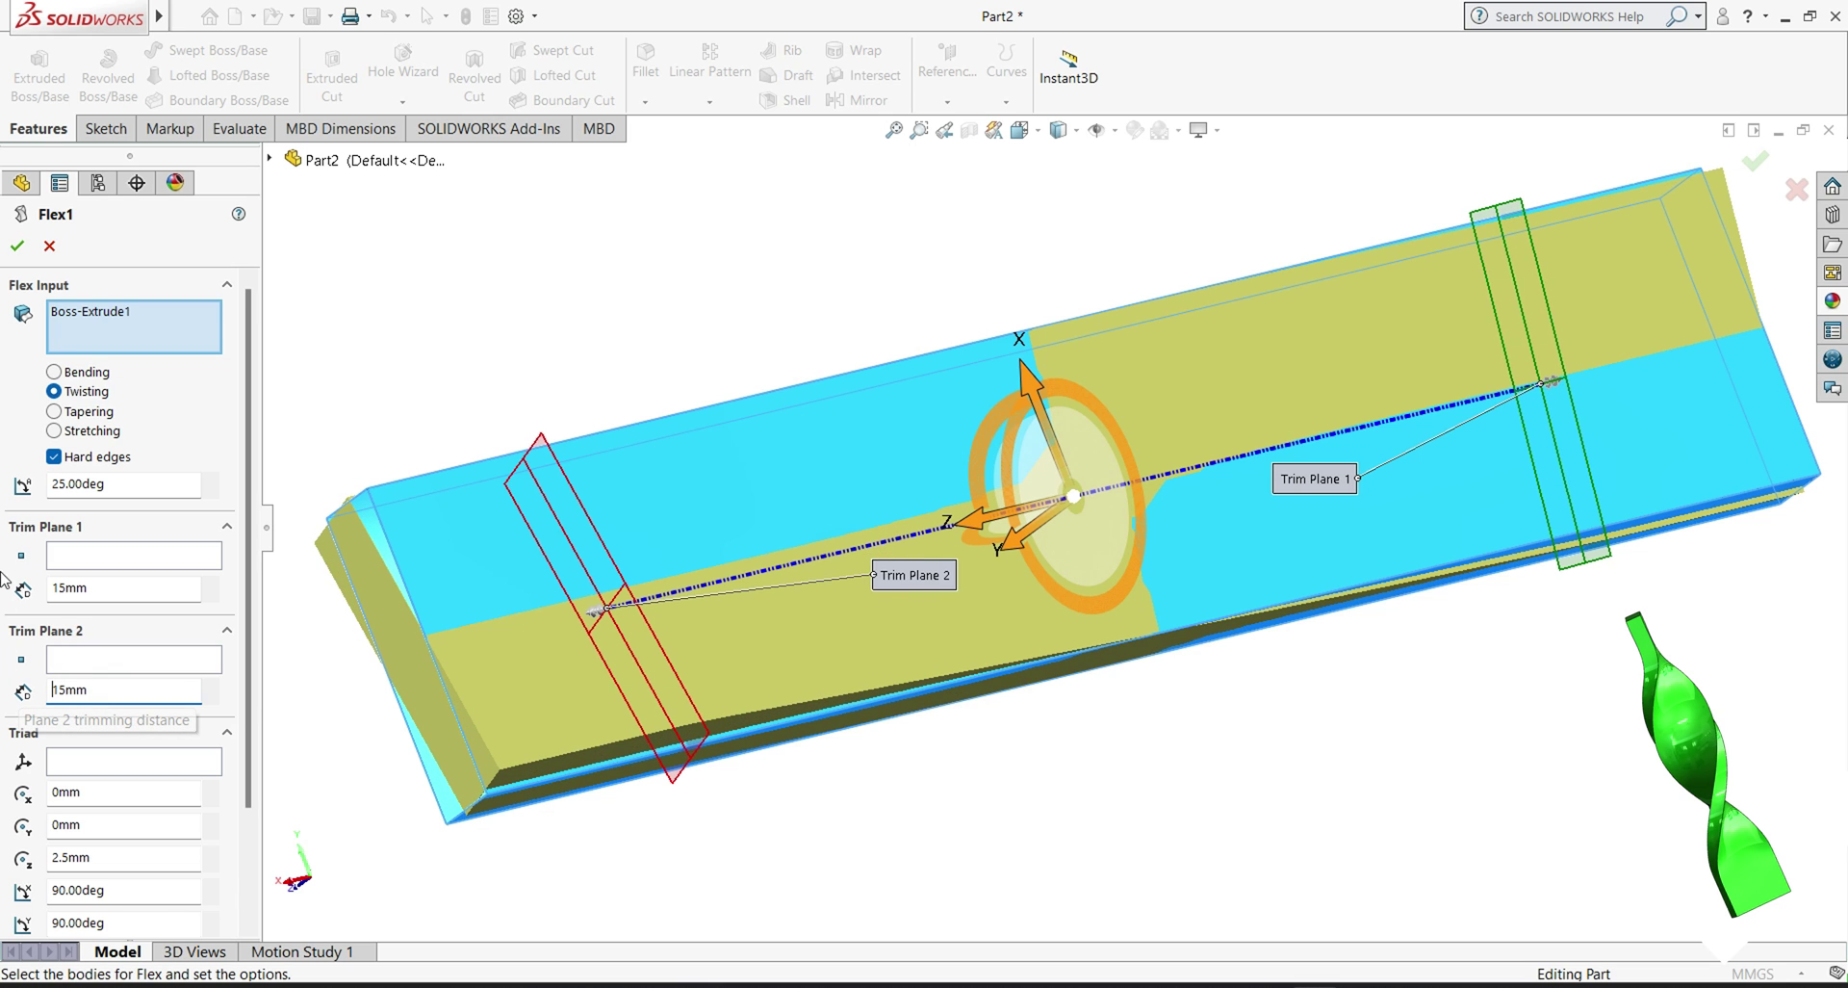
click(17, 247)
Step: Edit the Flex1 feature to a twist angle of 250 degrees and accept the change
middle_drag(855, 587, 1023, 680)
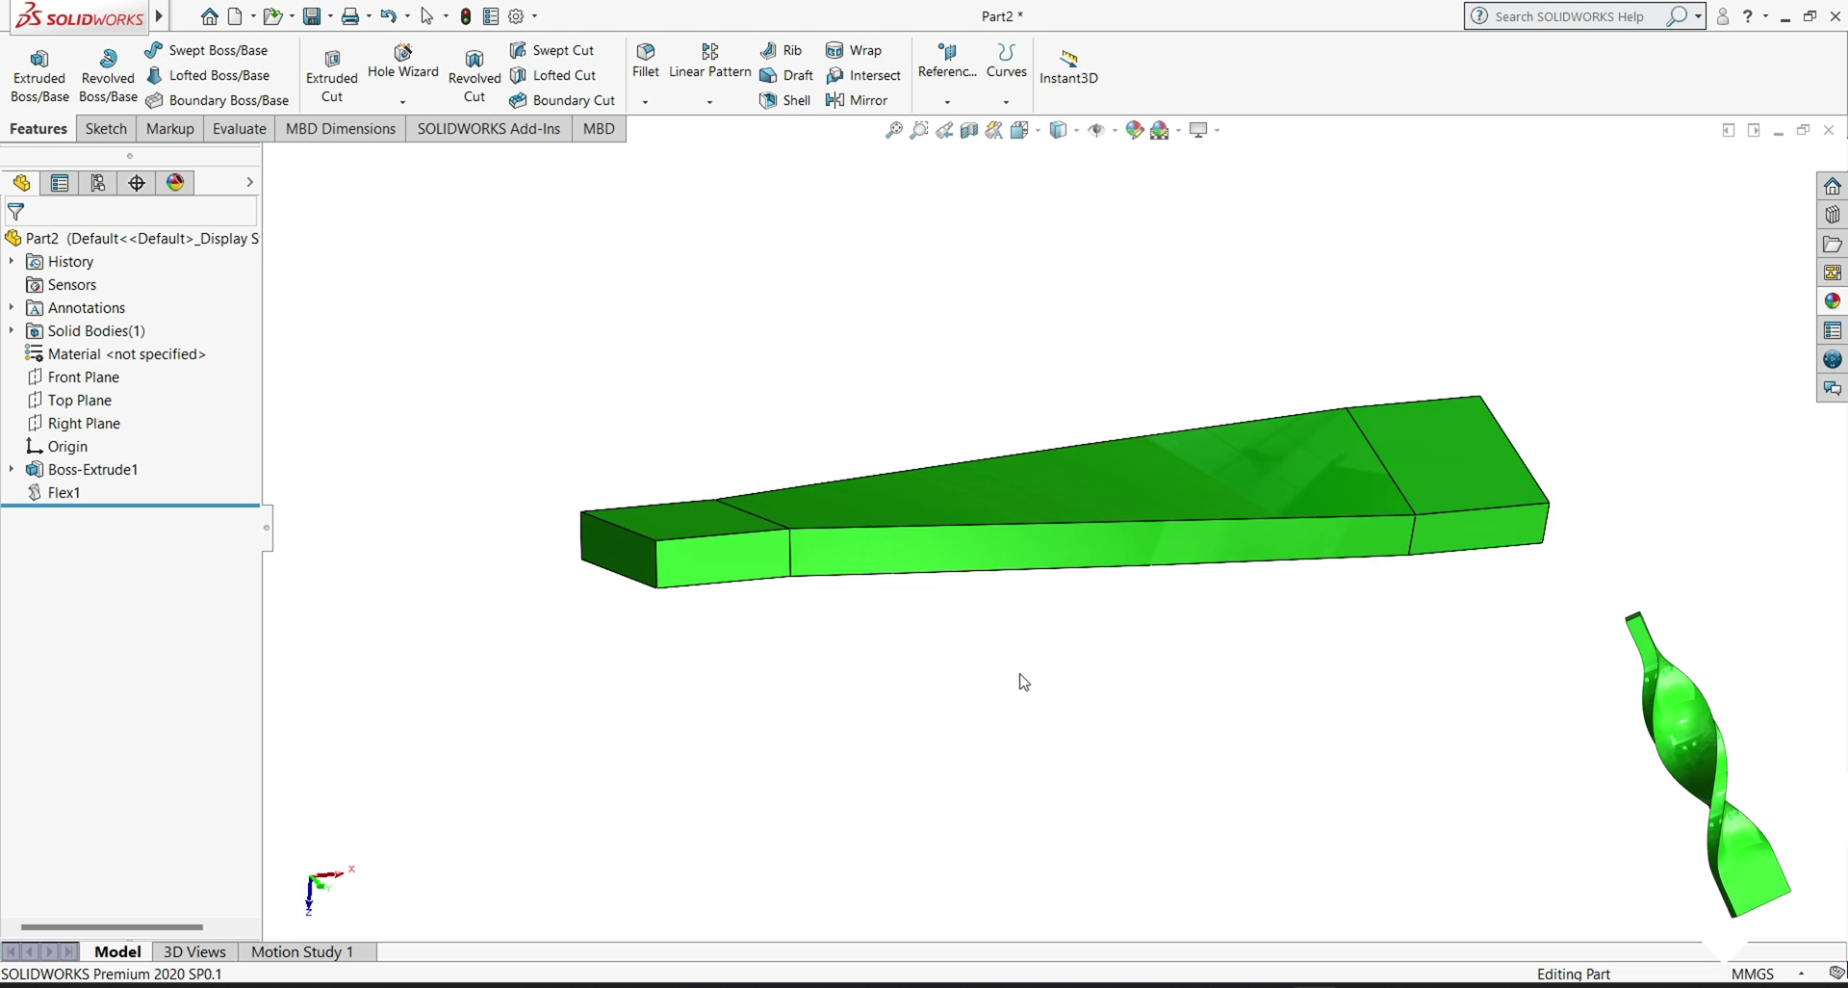
click(63, 492)
click(86, 434)
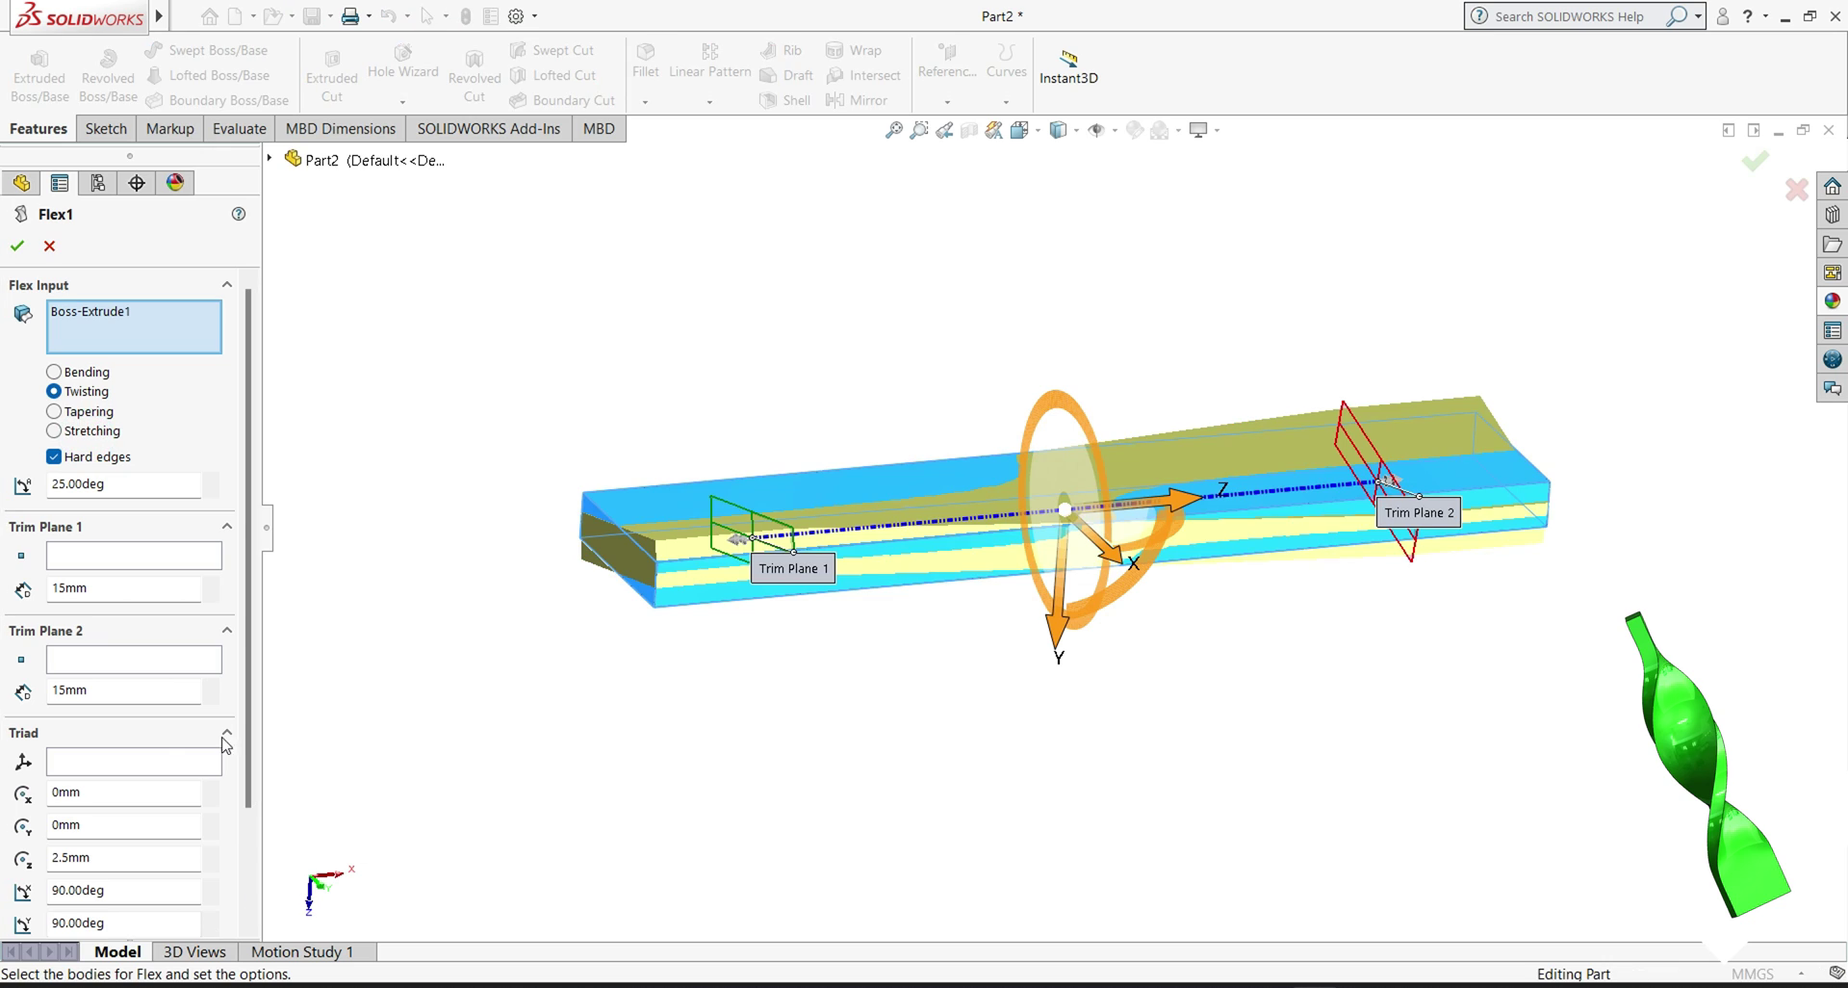
double_click(135, 486)
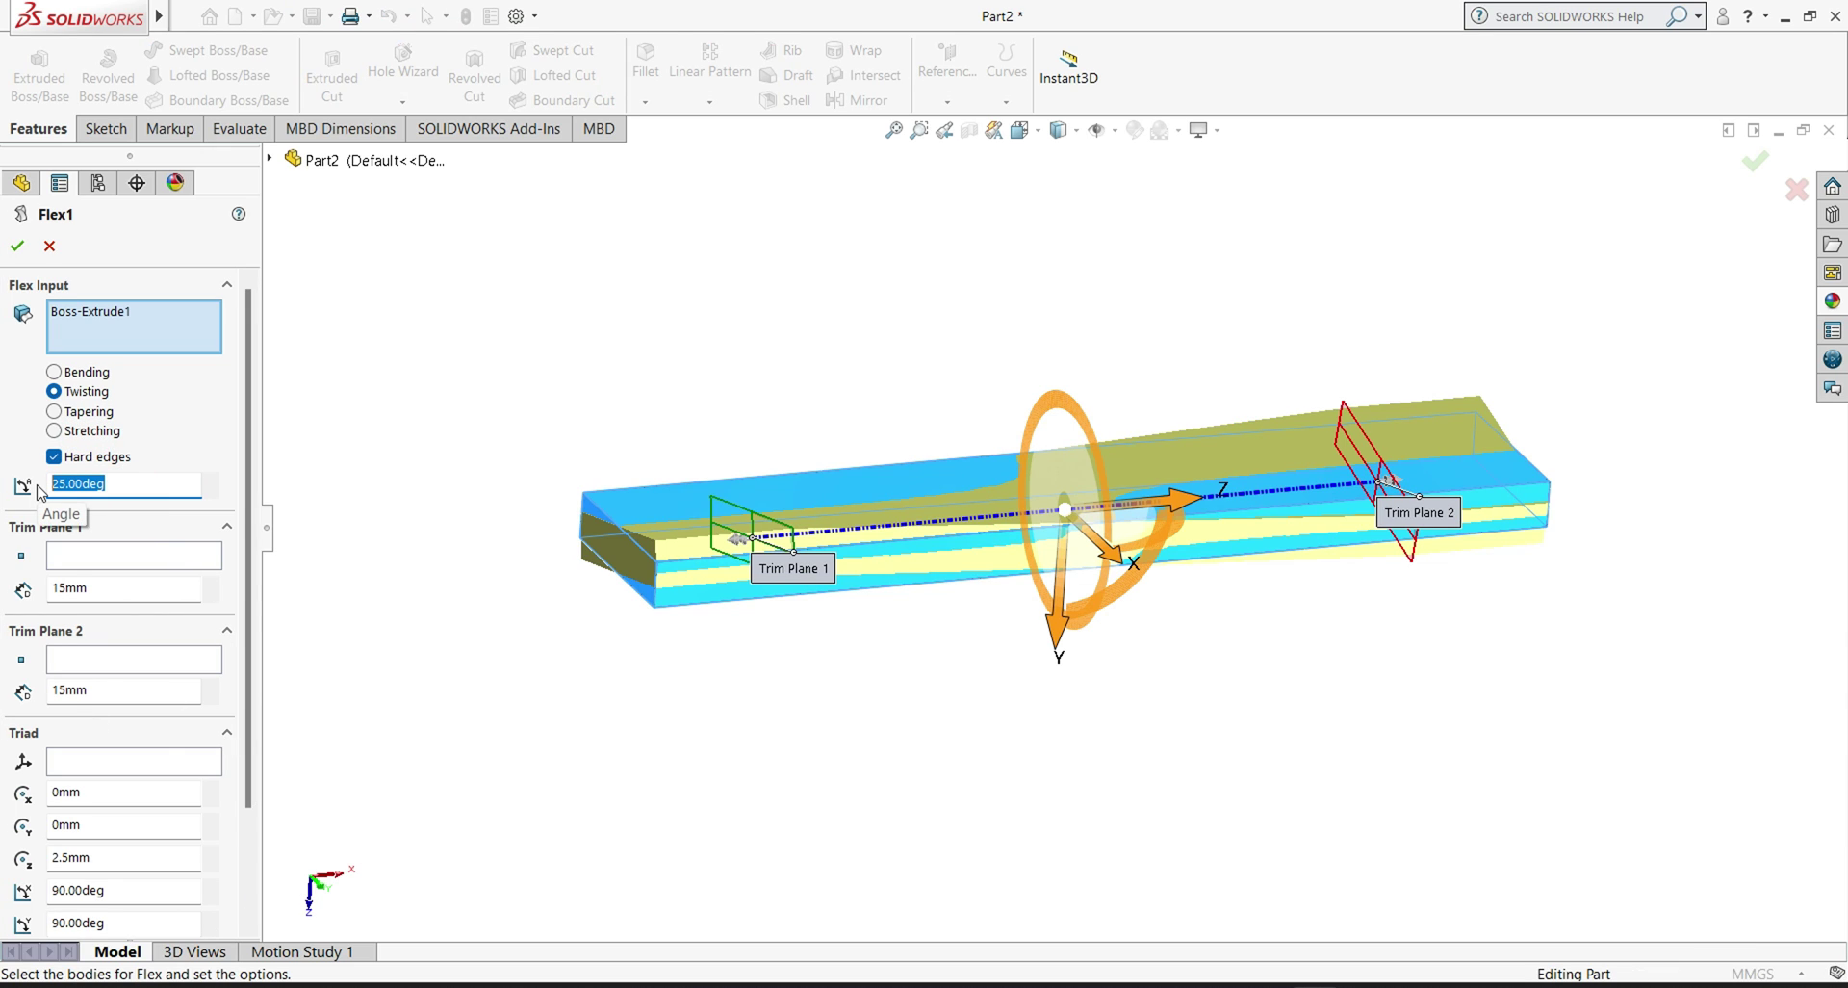
key(Return)
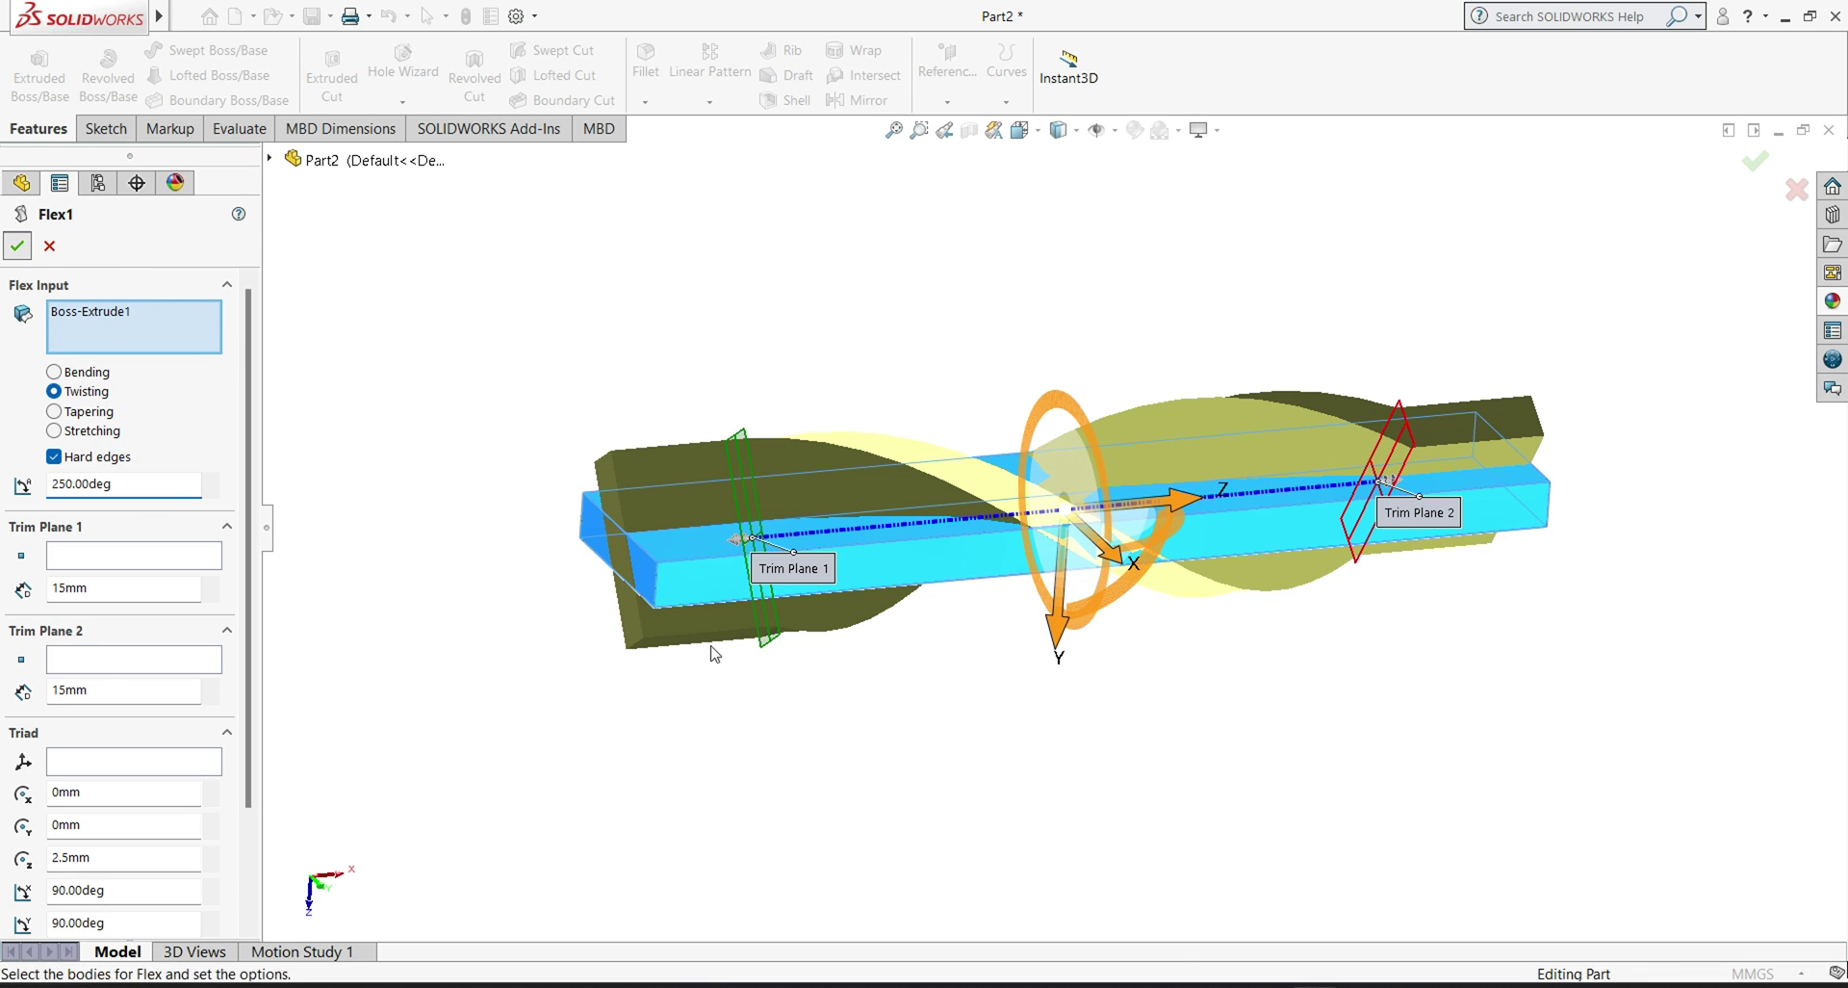
key(Return)
Step: Edit the Flex1 feature to turn off the Hard edges option and accept the change
middle_drag(945, 702, 803, 482)
scroll(747, 495, down, 5)
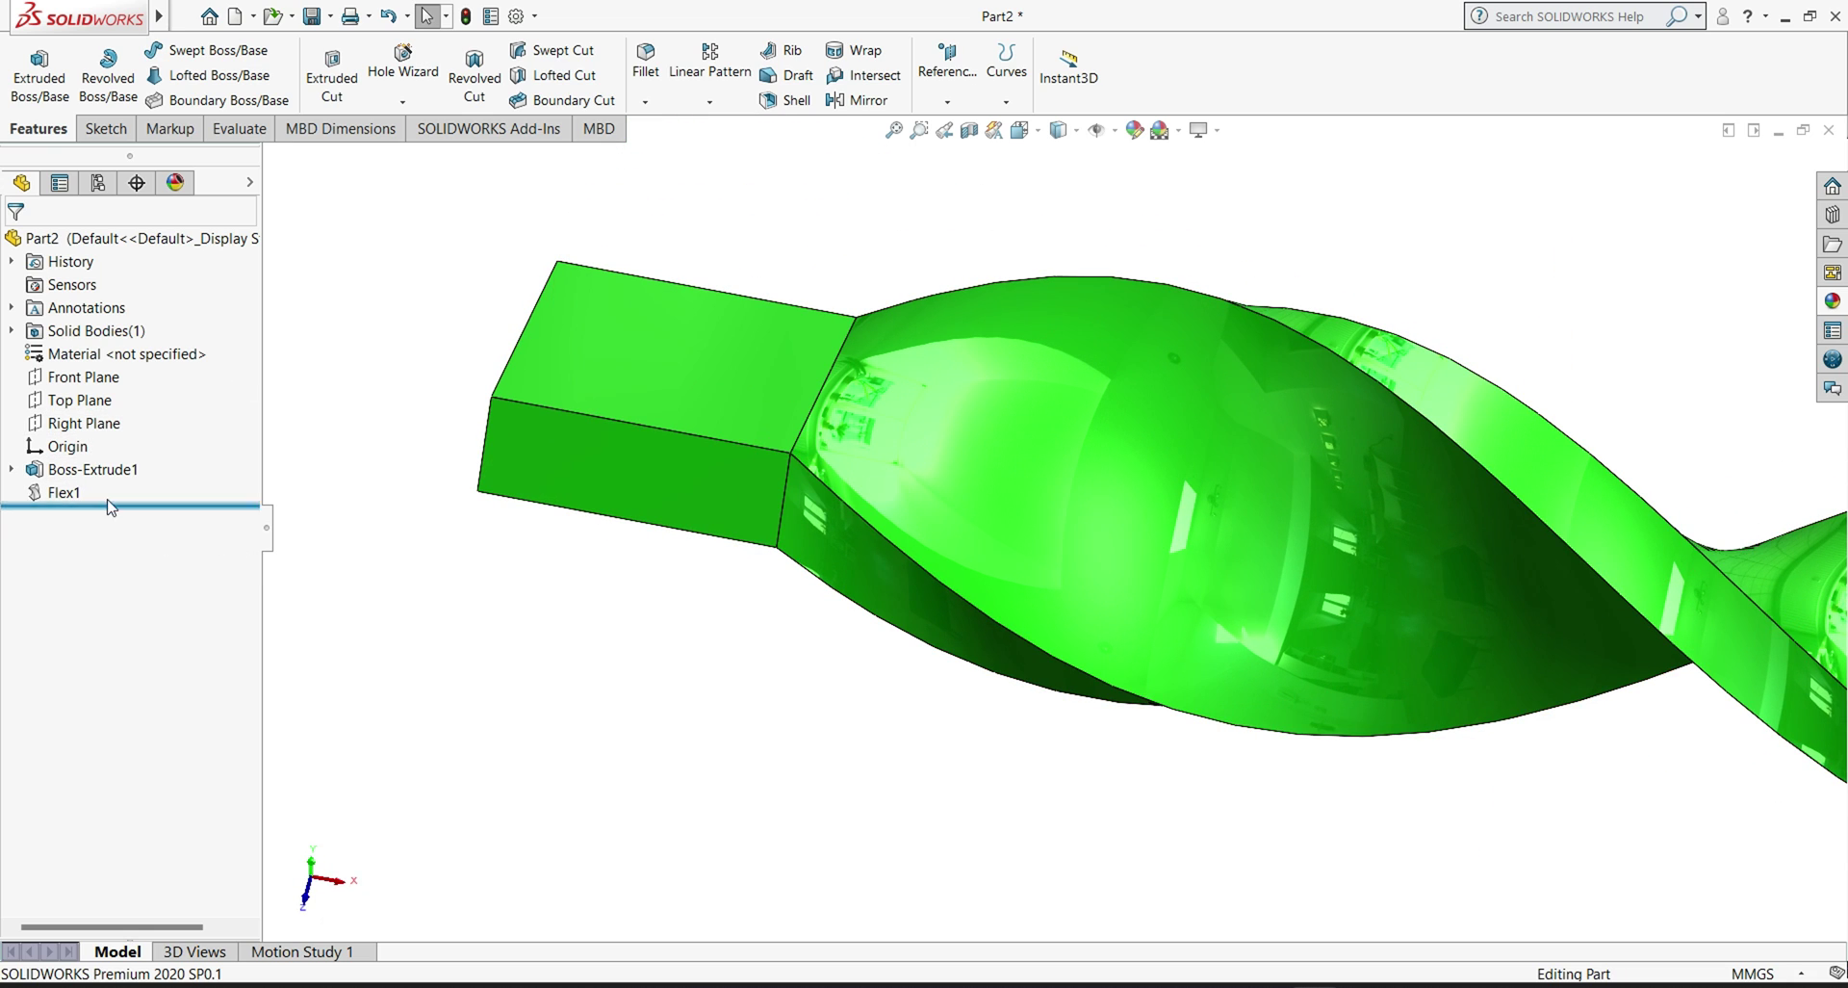
right_click(71, 493)
click(85, 439)
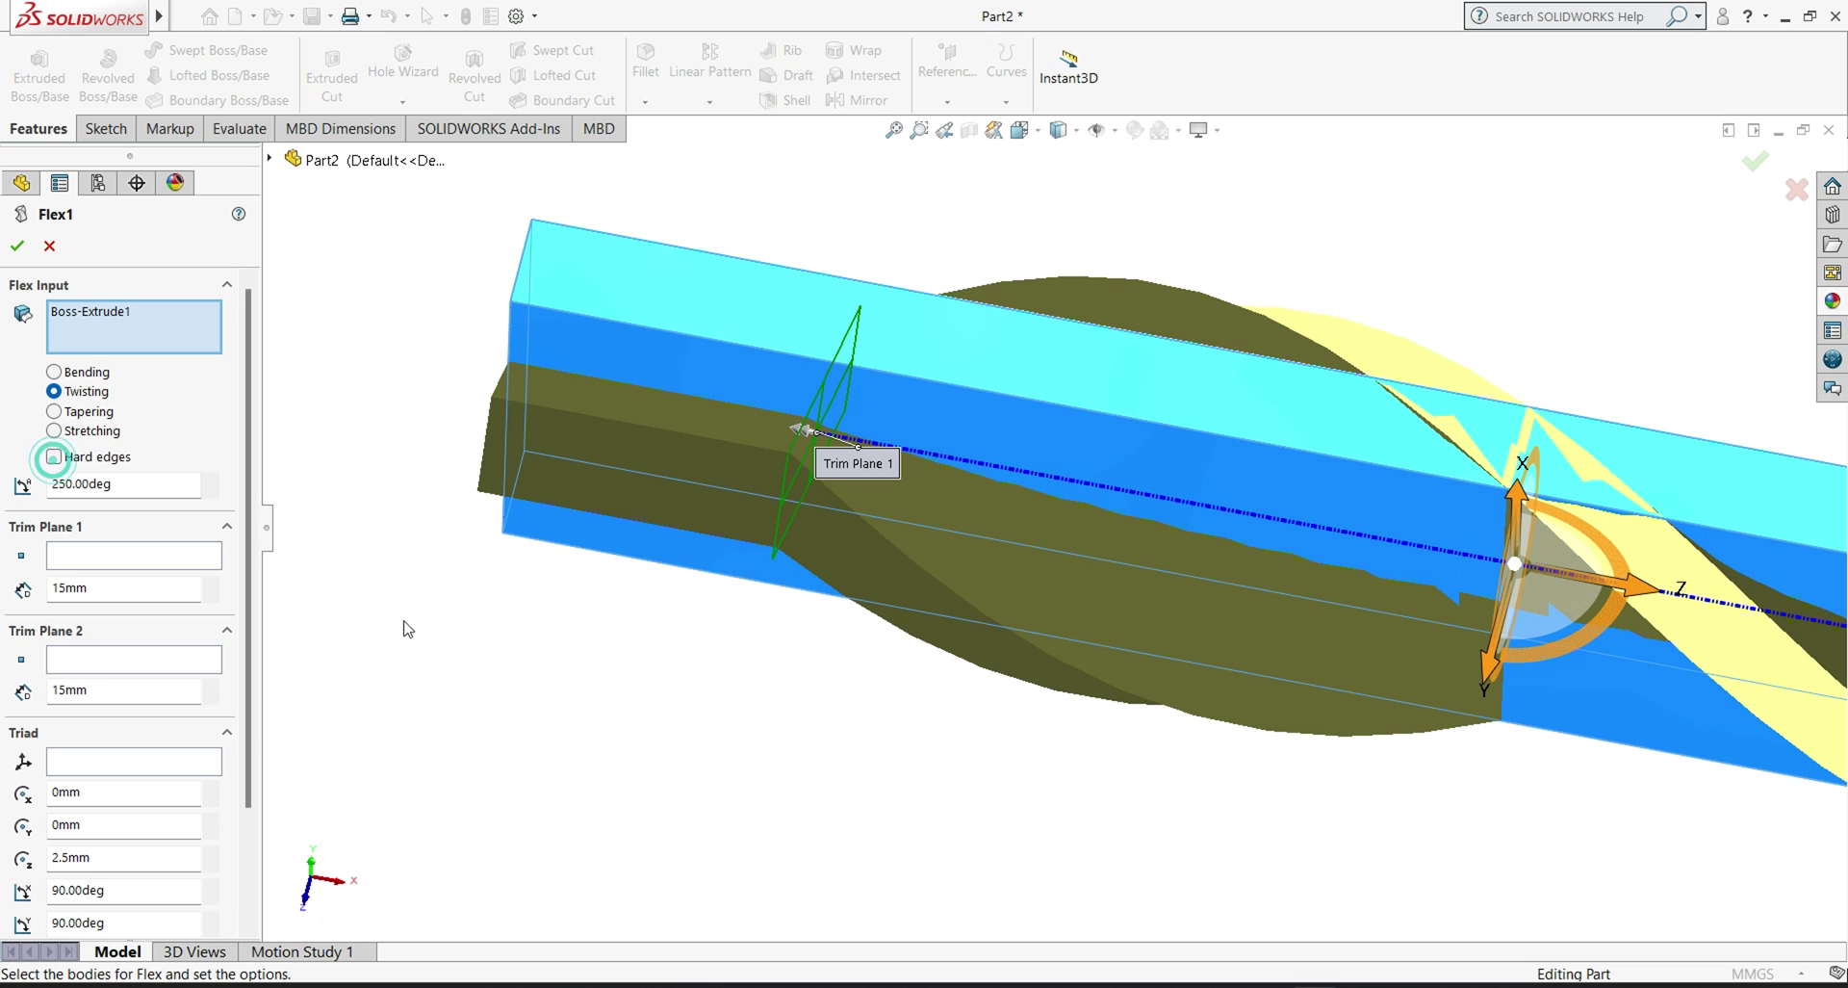
key(Return)
Step: Examine the twisted bar from several angles, checking the transitions between its flat ends and the twisted middle
middle_drag(875, 569, 1182, 556)
middle_drag(1136, 703, 1052, 377)
middle_drag(1250, 778, 1252, 558)
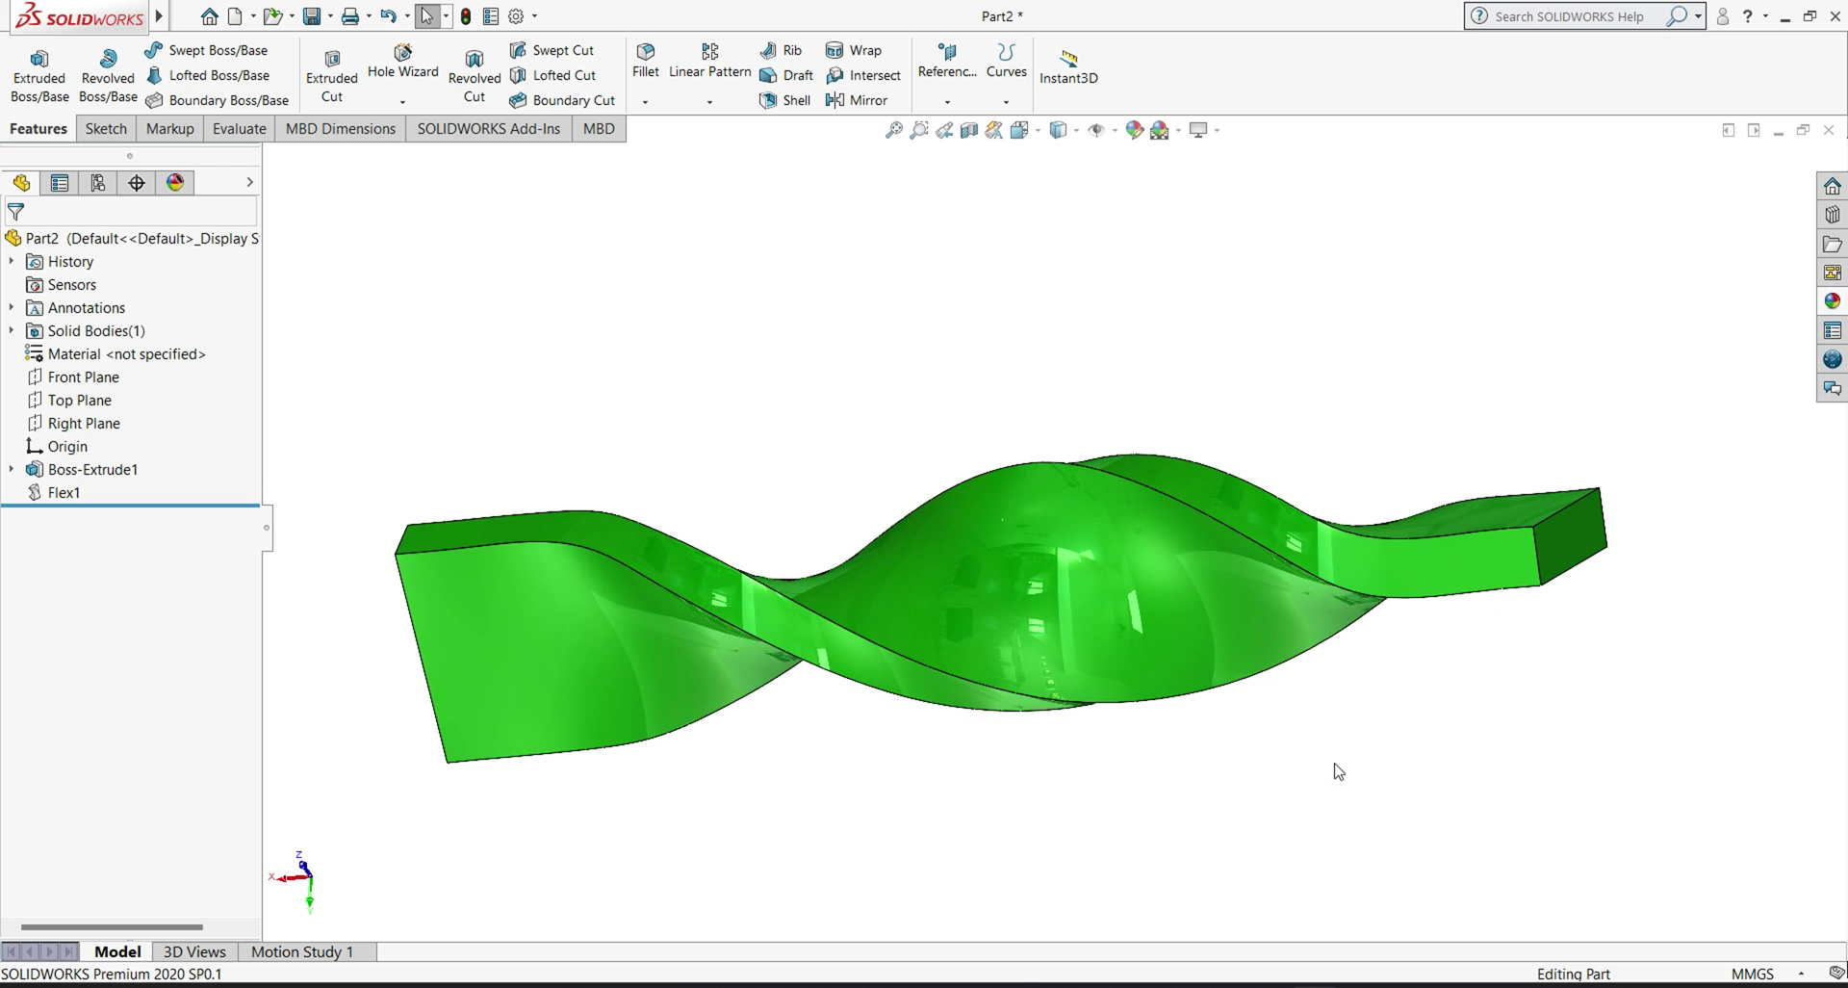
middle_drag(1382, 847, 1367, 664)
middle_drag(1416, 862, 1350, 647)
middle_drag(1301, 799, 1141, 820)
middle_drag(978, 857, 1187, 760)
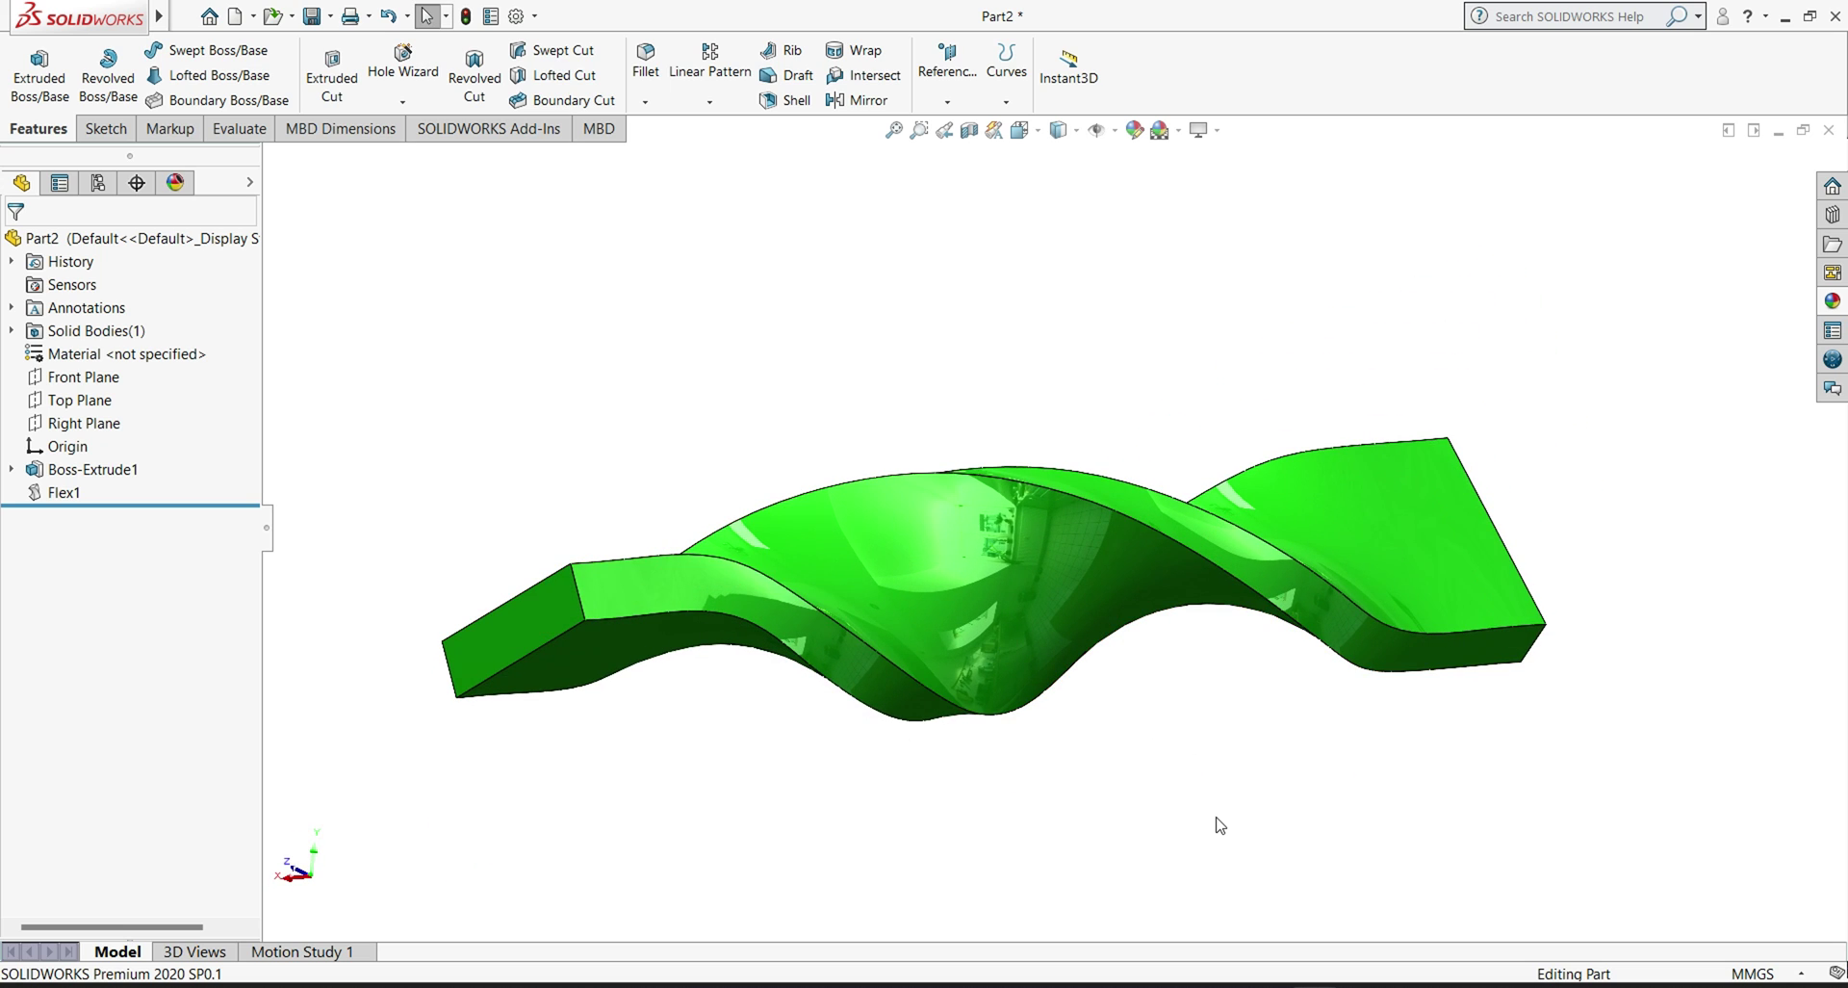
middle_drag(1219, 825, 803, 559)
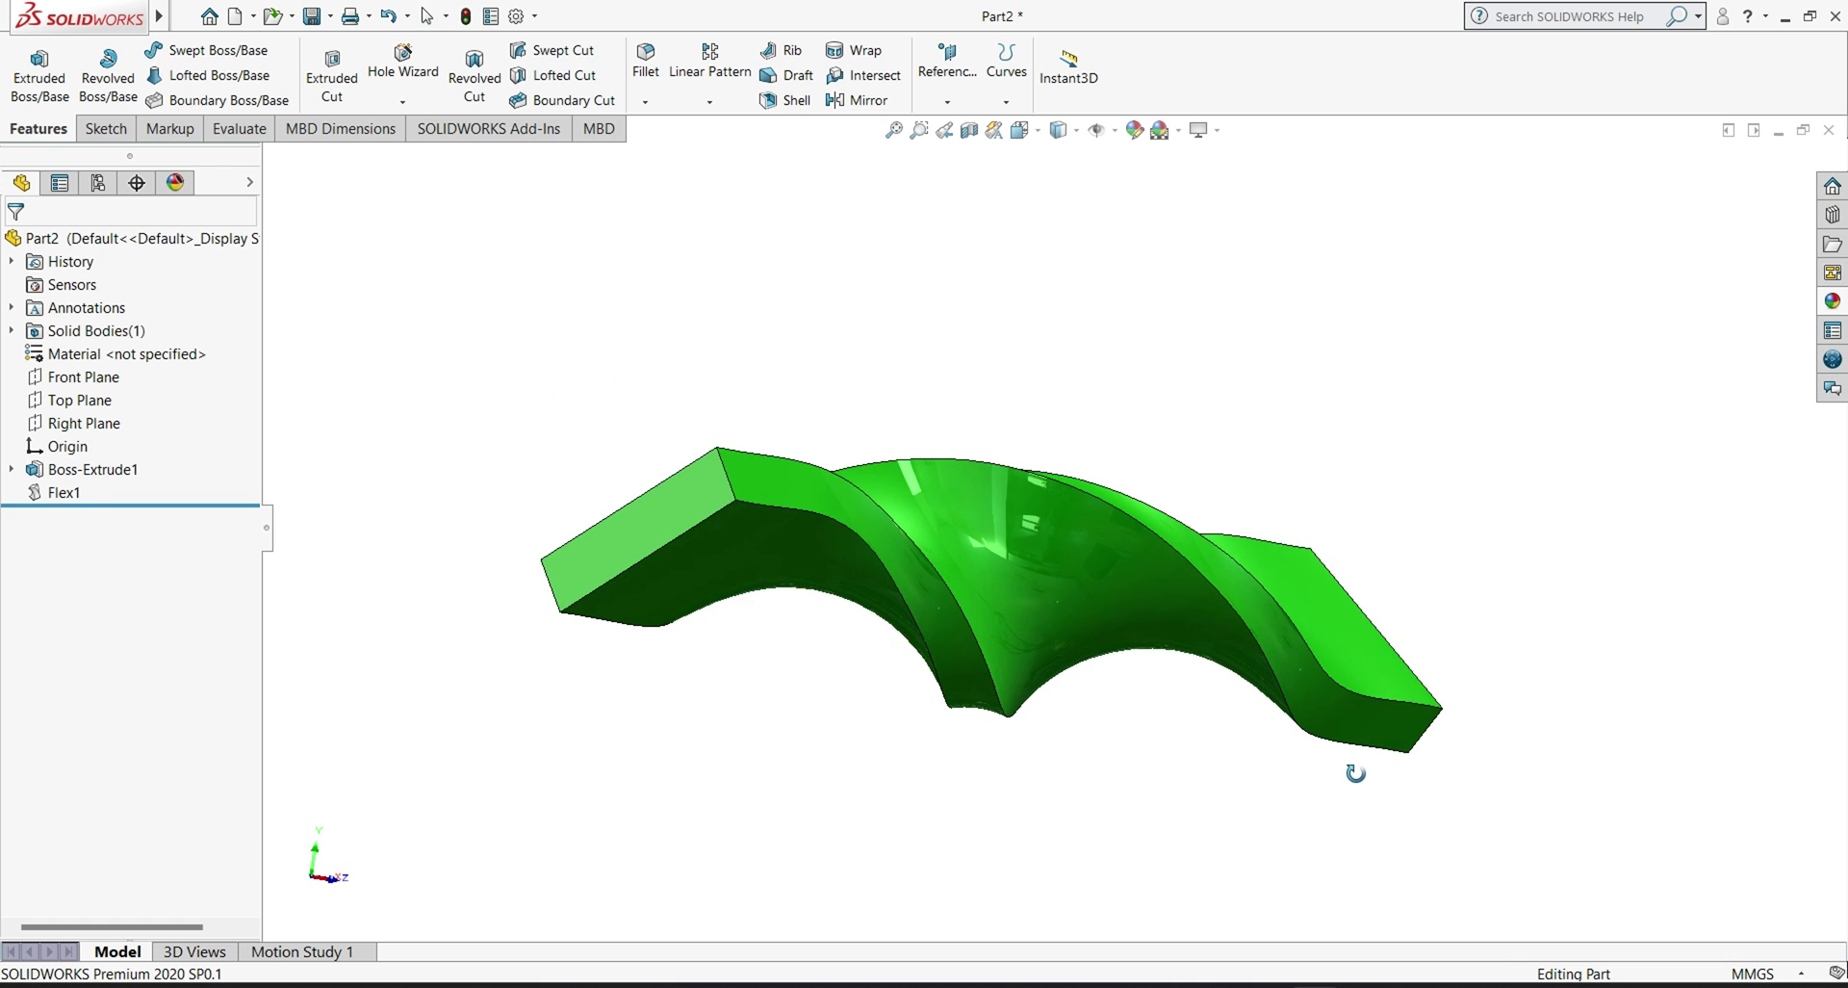